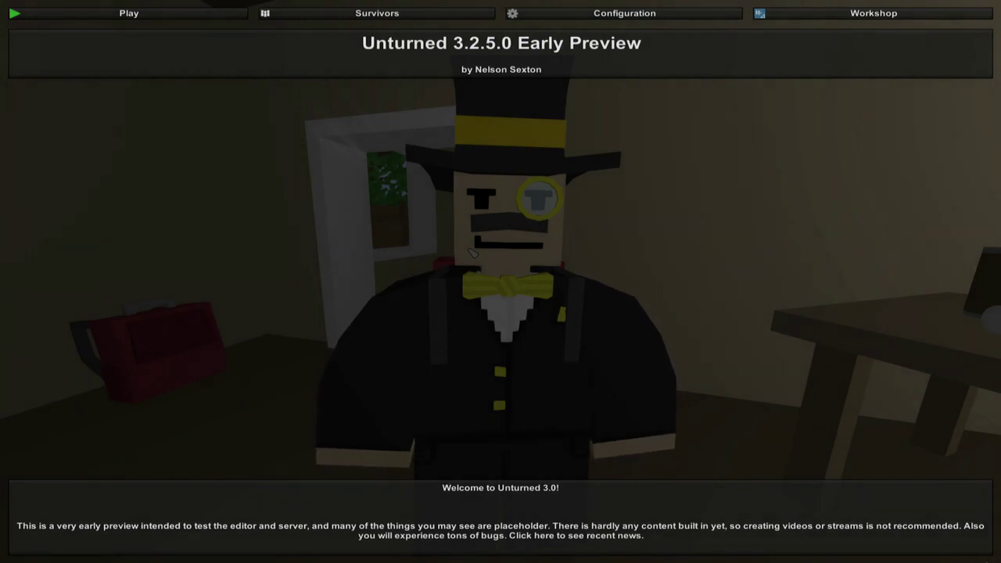
# Go to Workshop > Editor to list editable maps such as Bridge, Devtest and Driving
pyautogui.click(842, 16)
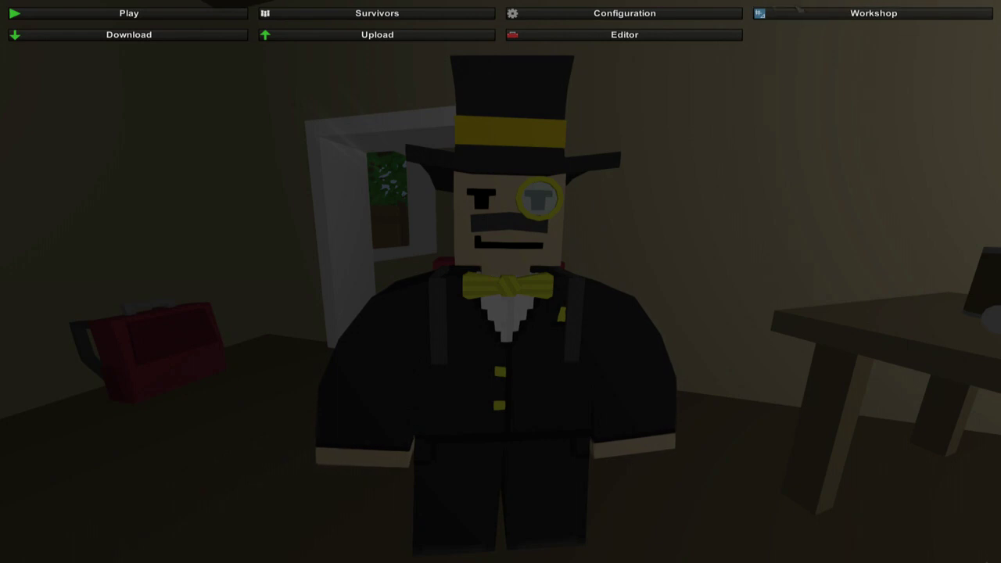
pyautogui.click(774, 15)
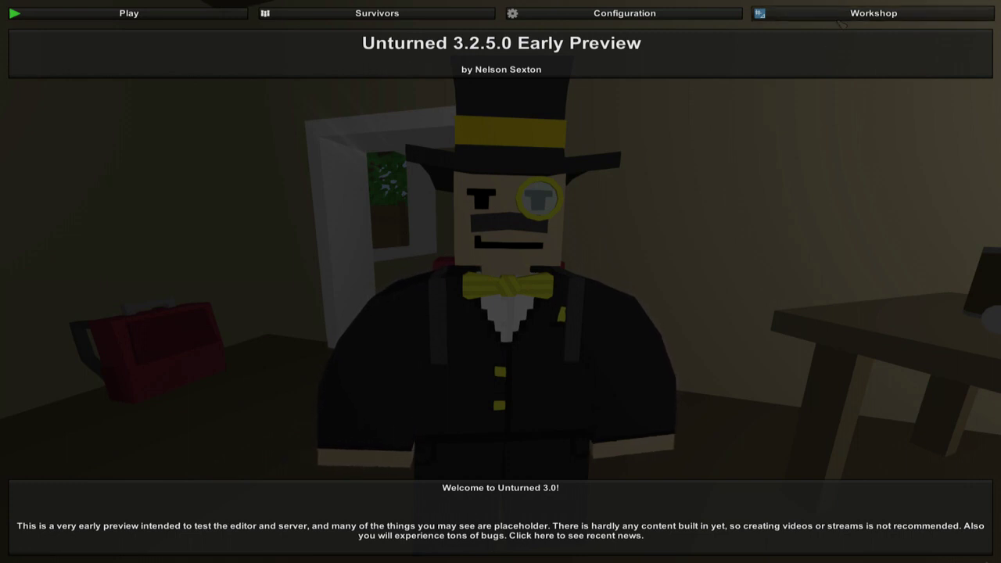
pyautogui.click(781, 14)
pyautogui.click(721, 38)
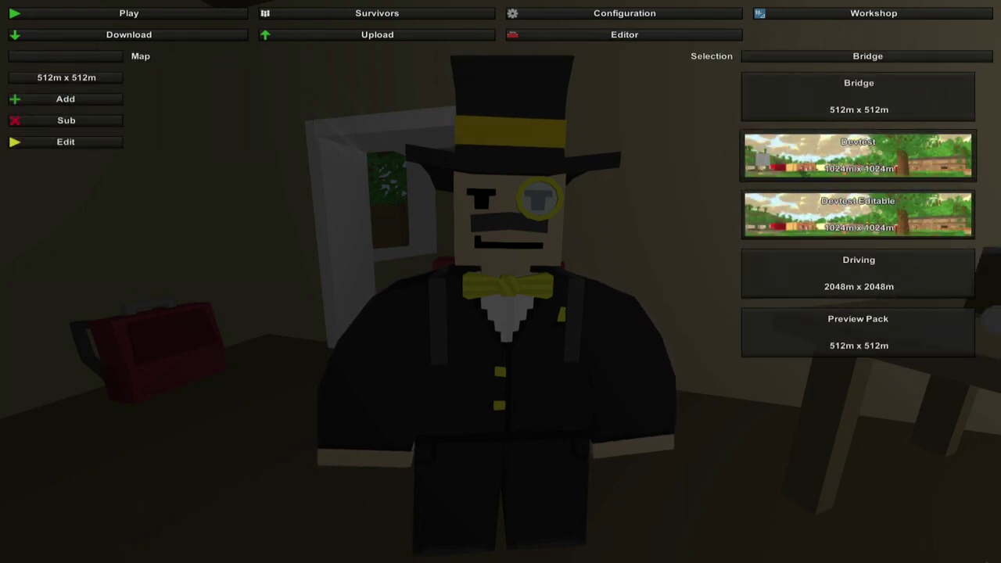
# Load Devtest in the editor, fly over its town, barn and gas station, then bring up the Escape menu
pyautogui.click(841, 168)
pyautogui.click(39, 144)
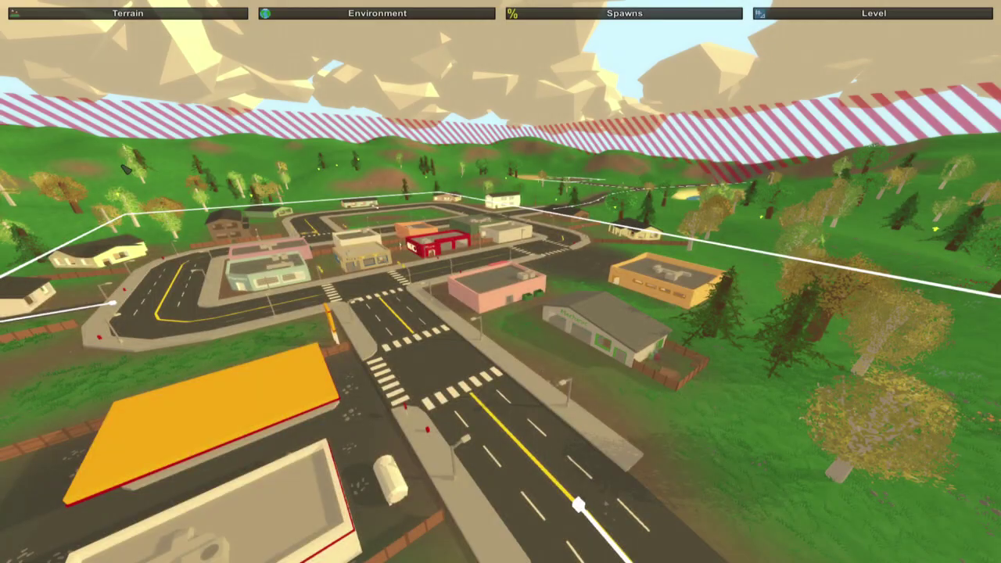
pyautogui.press('w')
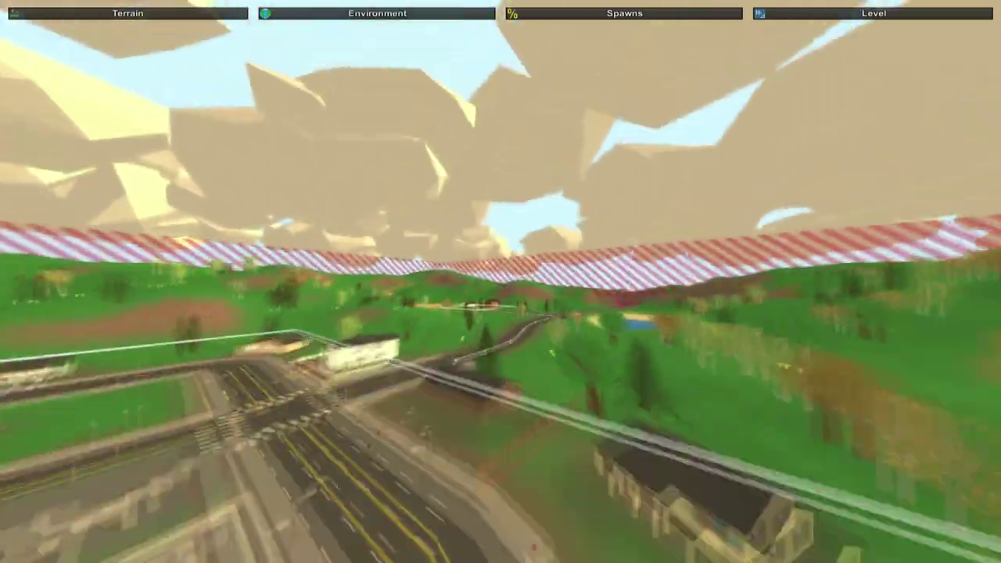
pyautogui.press('w')
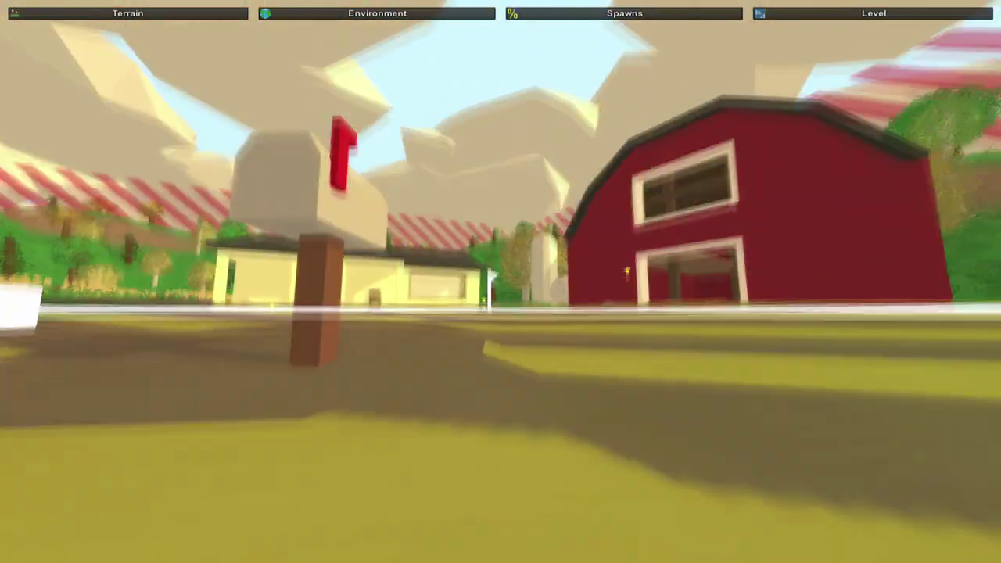
pyautogui.press('e')
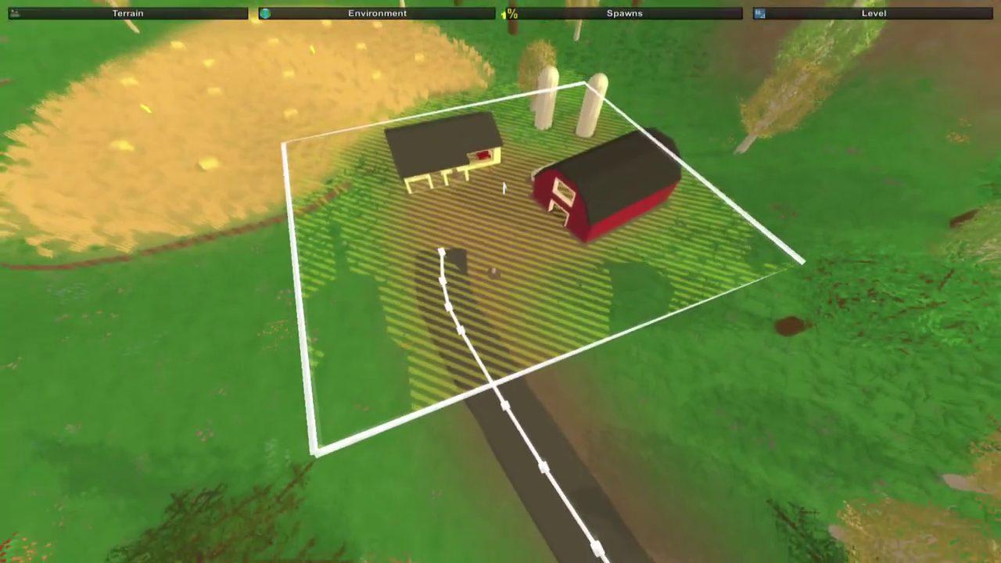
pyautogui.press('w')
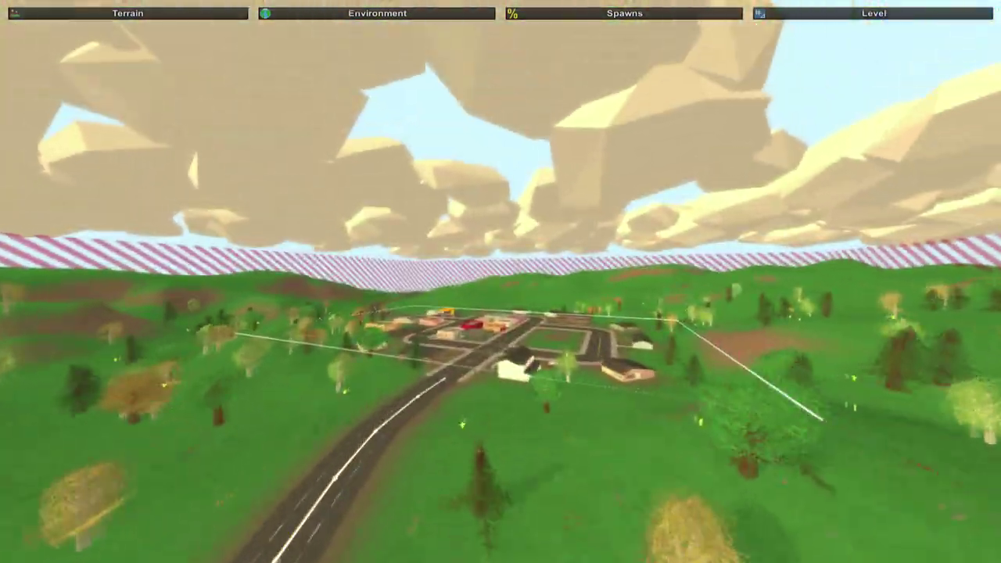
pyautogui.press('w')
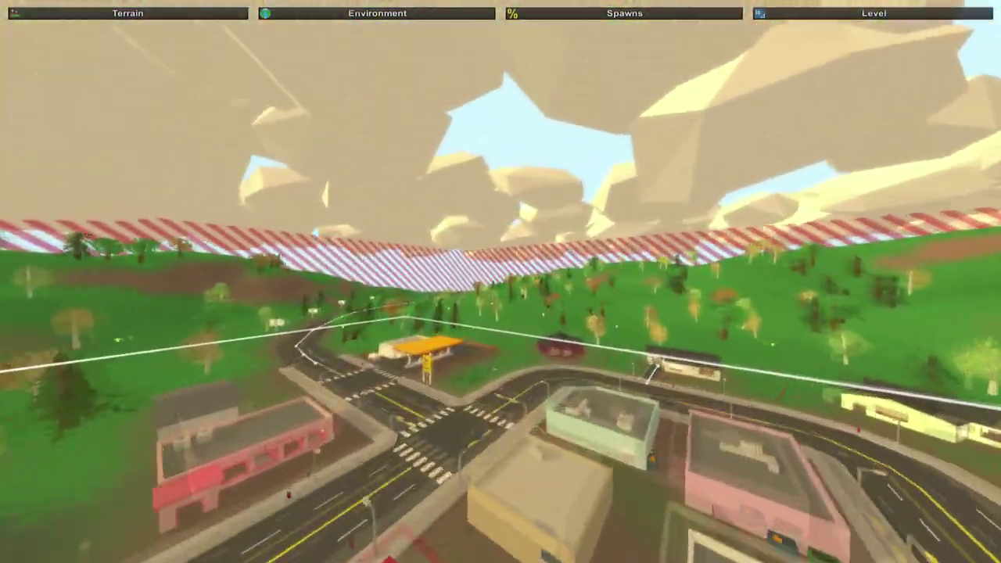
pyautogui.press('Escape')
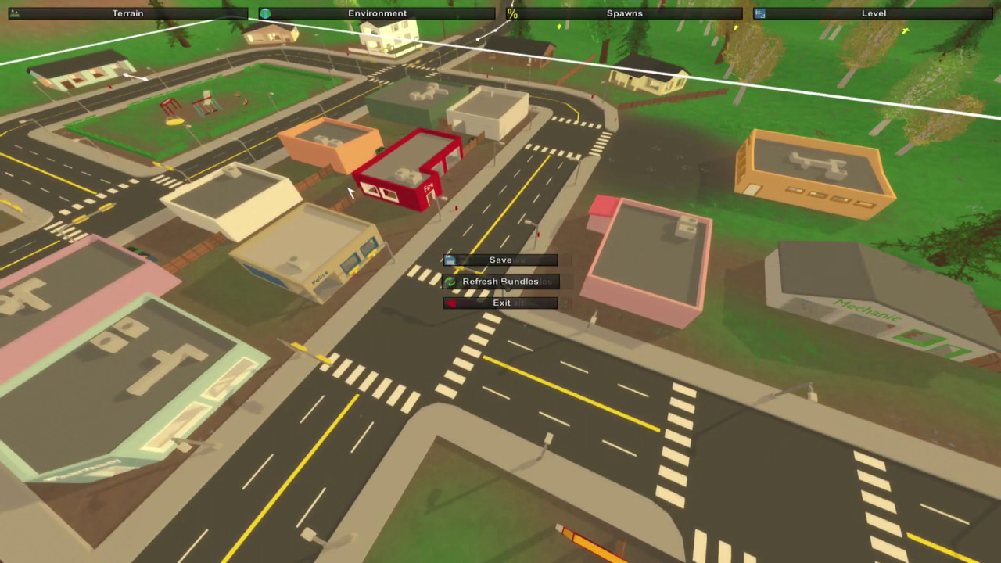
# Exit the editor to Unturned's main menu and quit the game
pyautogui.click(501, 302)
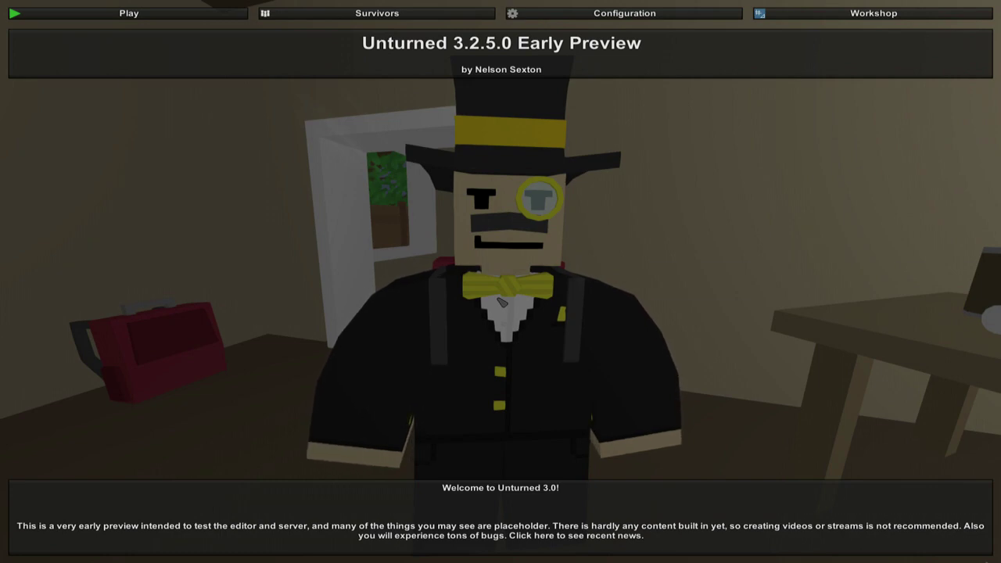
pyautogui.press('Escape')
pyautogui.click(501, 291)
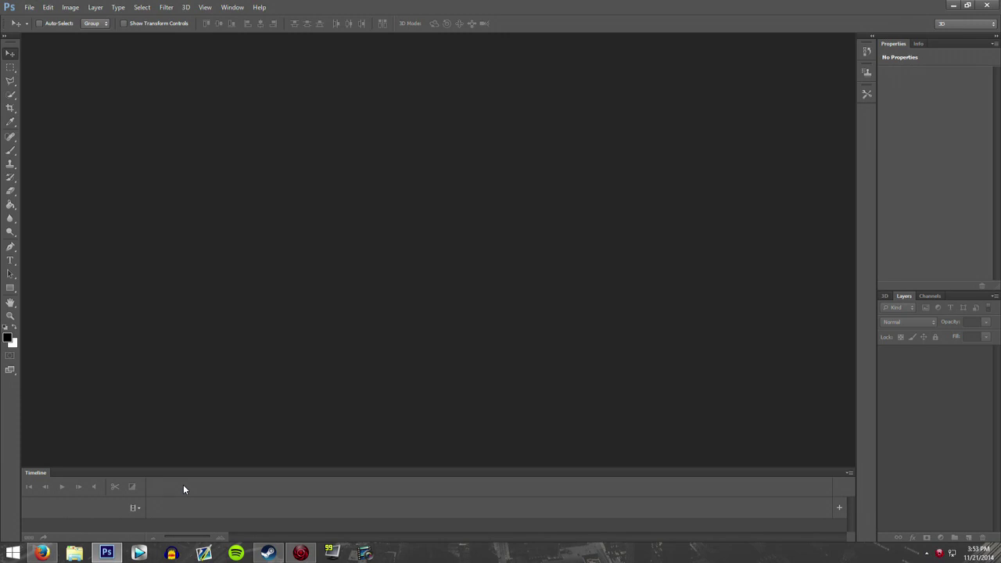
# Create the Untitled-1 document with width 380 and height 80 pixels via File > New
pyautogui.click(29, 7)
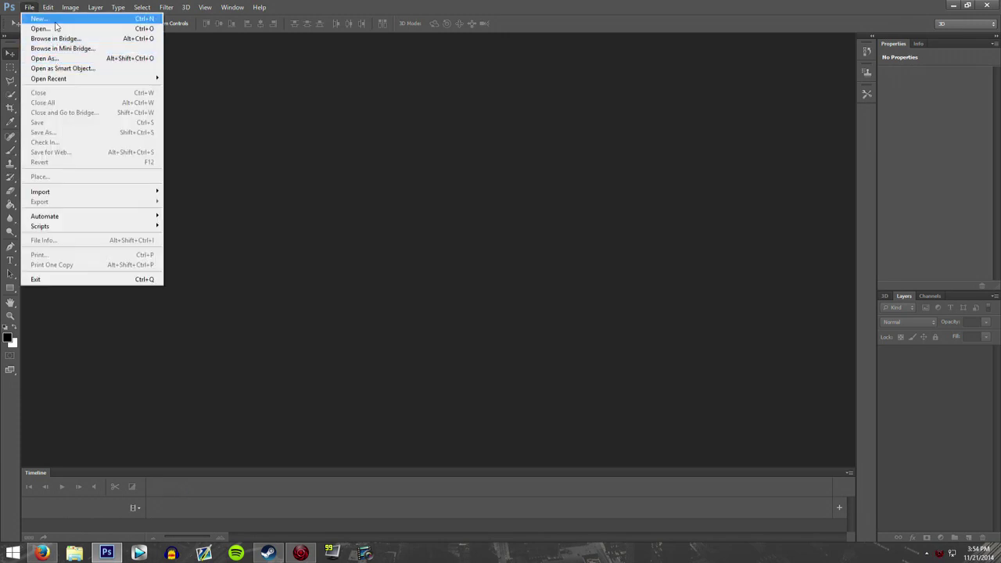
pyautogui.click(39, 18)
pyautogui.doubleClick(289, 180)
pyautogui.write('380')
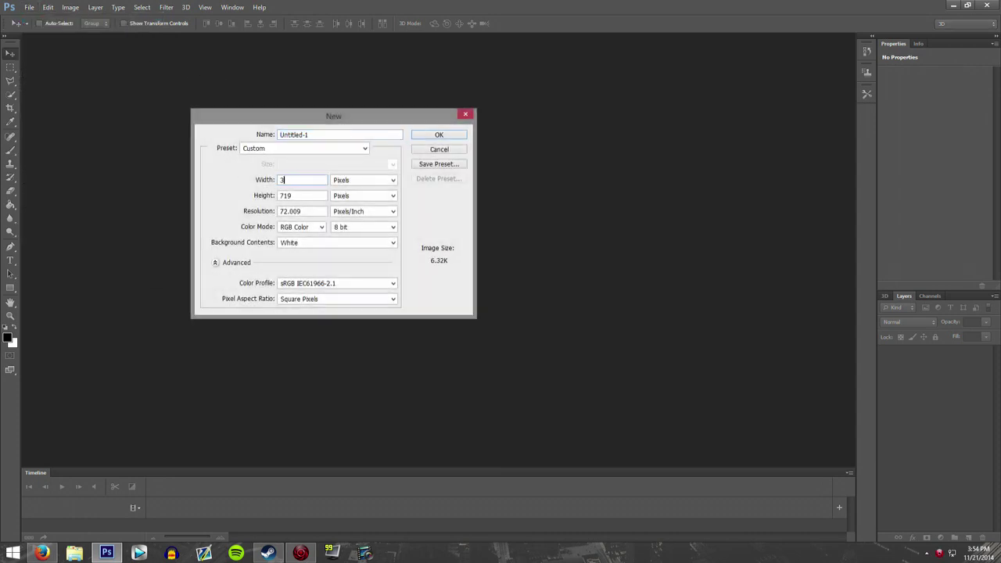
pyautogui.press('Tab')
pyautogui.press('Tab')
pyautogui.write('80')
pyautogui.click(460, 138)
pyautogui.scroll(2, 514, 263)
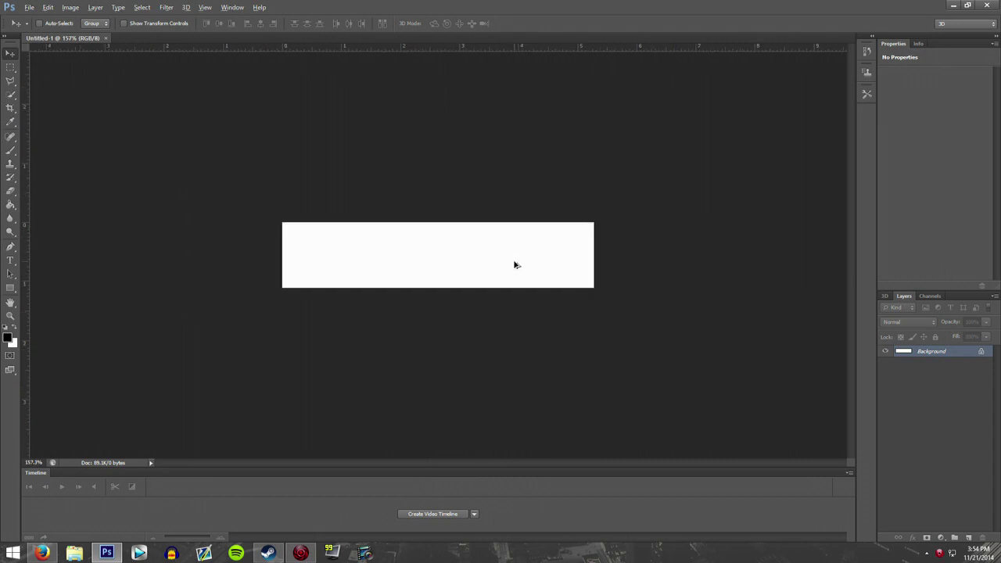
pyautogui.scroll(-2, 474, 295)
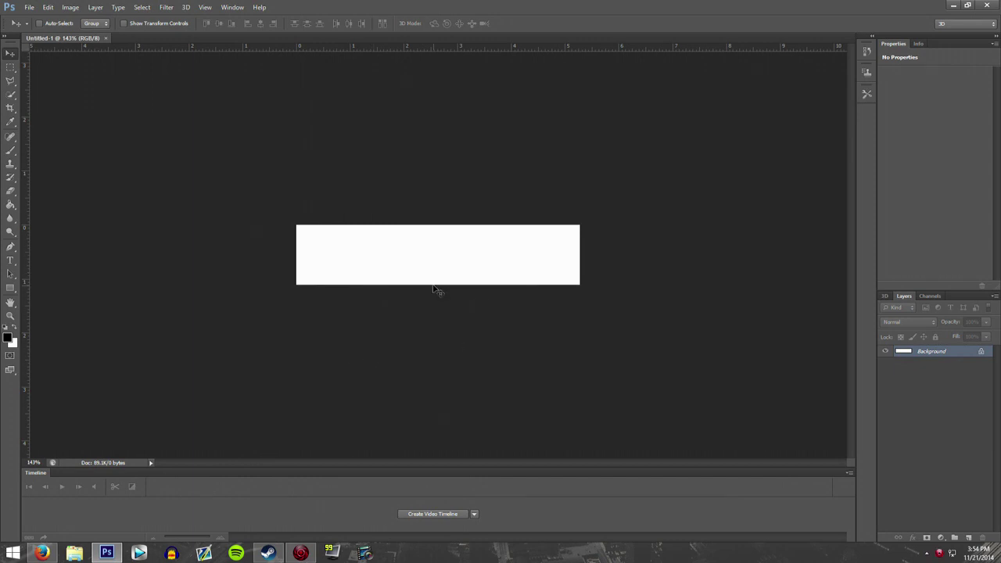
# Launch Unturned from Steam and open the Bridge map from Workshop > Editor for editing
pyautogui.click(269, 553)
pyautogui.click(525, 83)
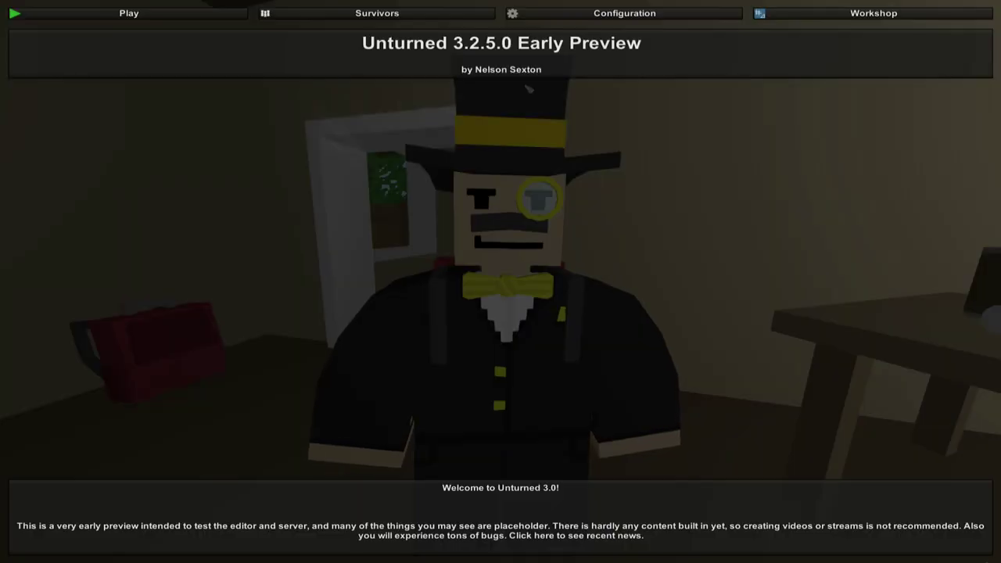
pyautogui.click(766, 13)
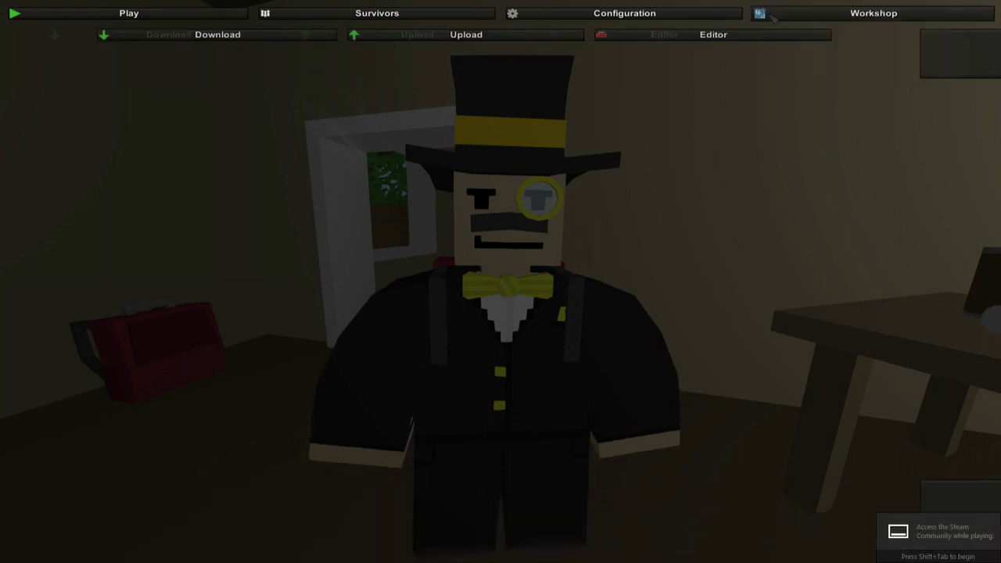
pyautogui.click(735, 35)
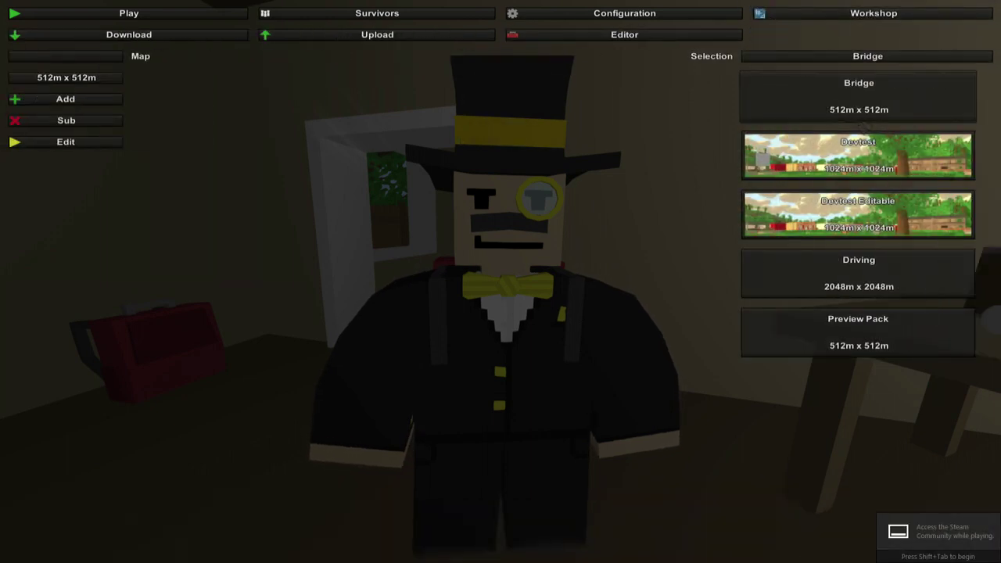
pyautogui.click(67, 141)
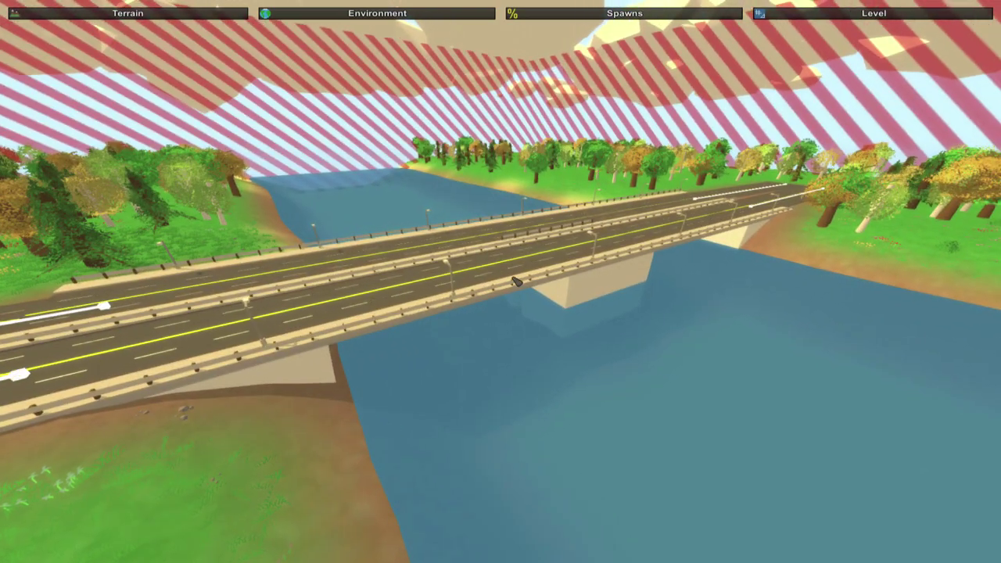
# Uncheck Roads, Navigation, Nodes, Items, Players, Zombies, Vehicles and Border under Level > Visibility
pyautogui.click(857, 16)
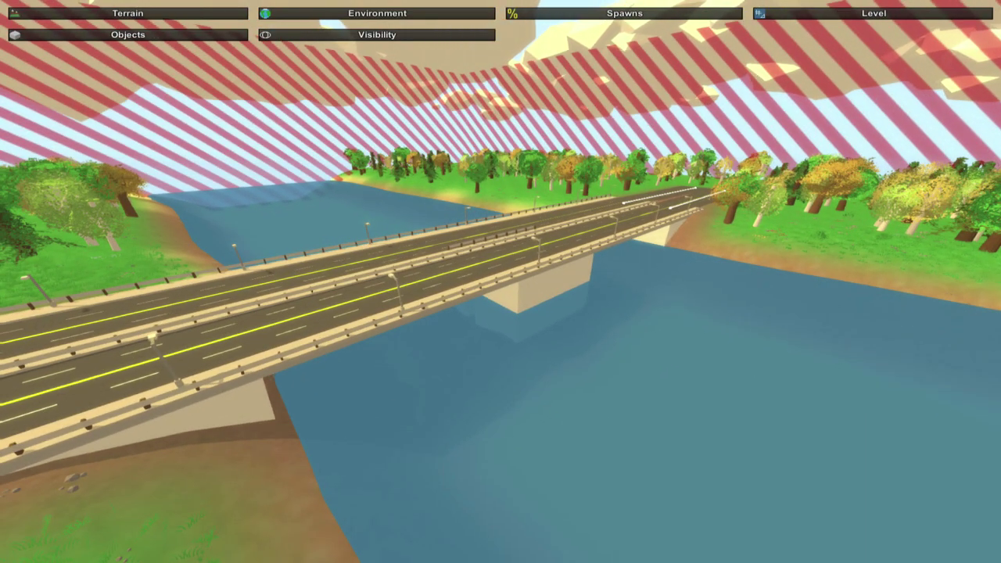
pyautogui.click(465, 39)
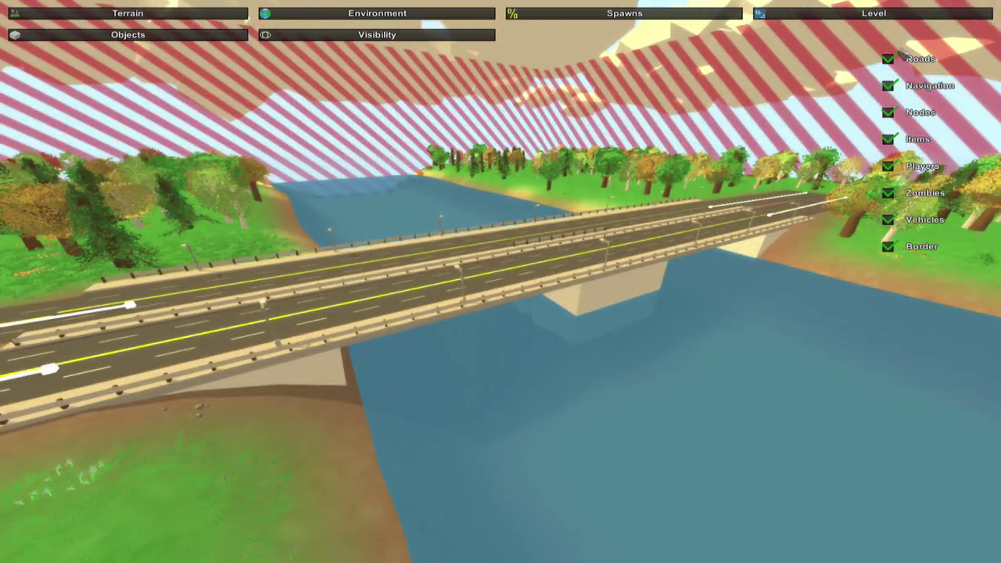
pyautogui.click(887, 59)
pyautogui.click(889, 86)
pyautogui.click(888, 113)
pyautogui.click(889, 139)
pyautogui.click(889, 167)
pyautogui.click(889, 193)
pyautogui.click(889, 219)
pyautogui.click(889, 247)
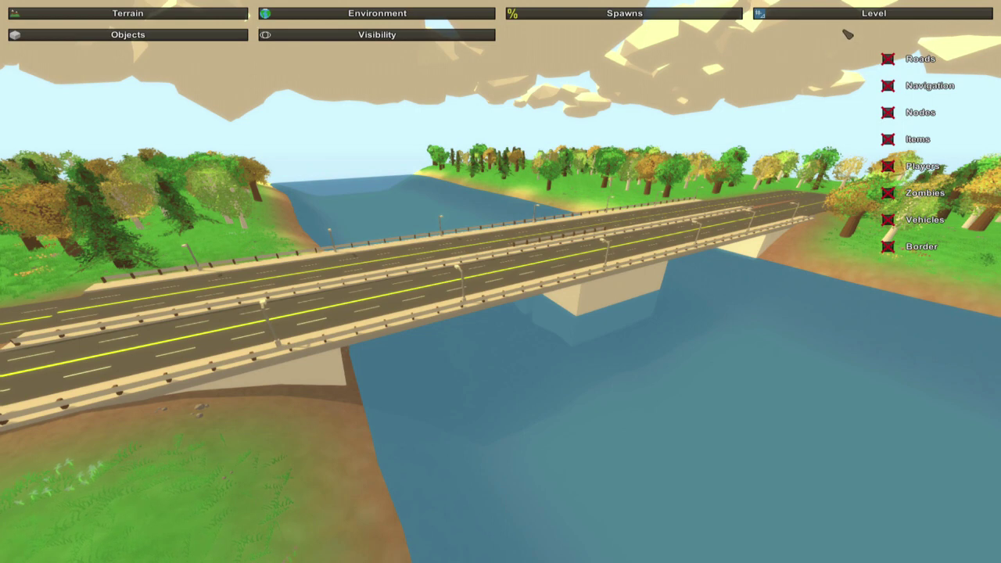
pyautogui.click(859, 13)
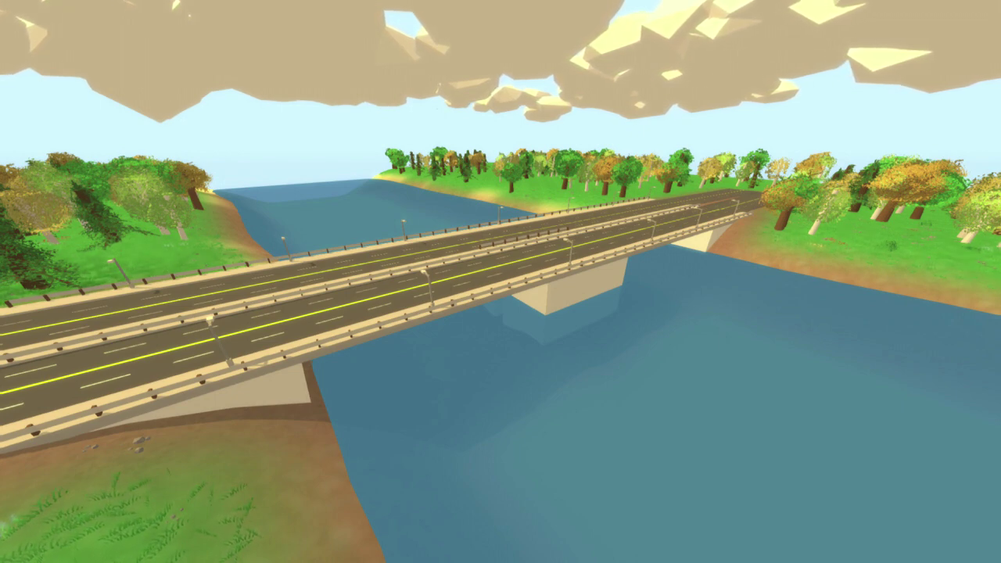
# Paste the copied bridge screenshot into the Photoshop document as a new layer
pyautogui.press('Escape')
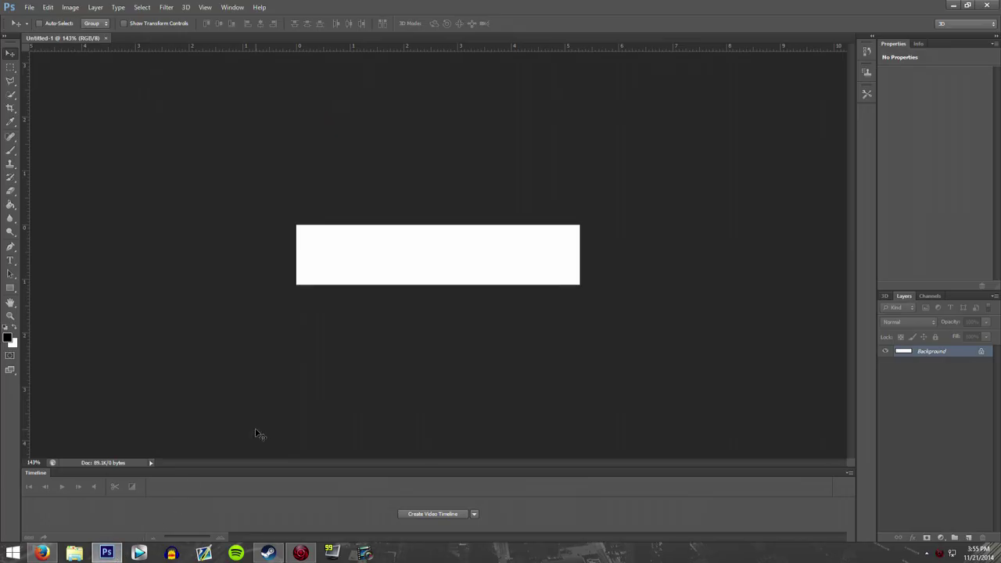
pyautogui.hotkey('ctrl', 'v')
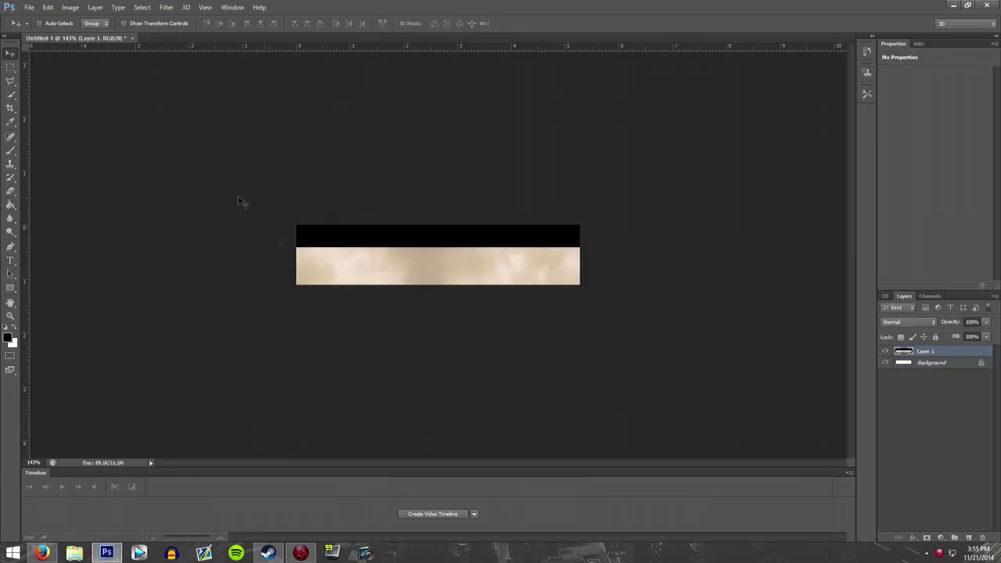
pyautogui.moveTo(497, 268); pyautogui.dragTo(485, 223)
pyautogui.scroll(-5, 485, 223)
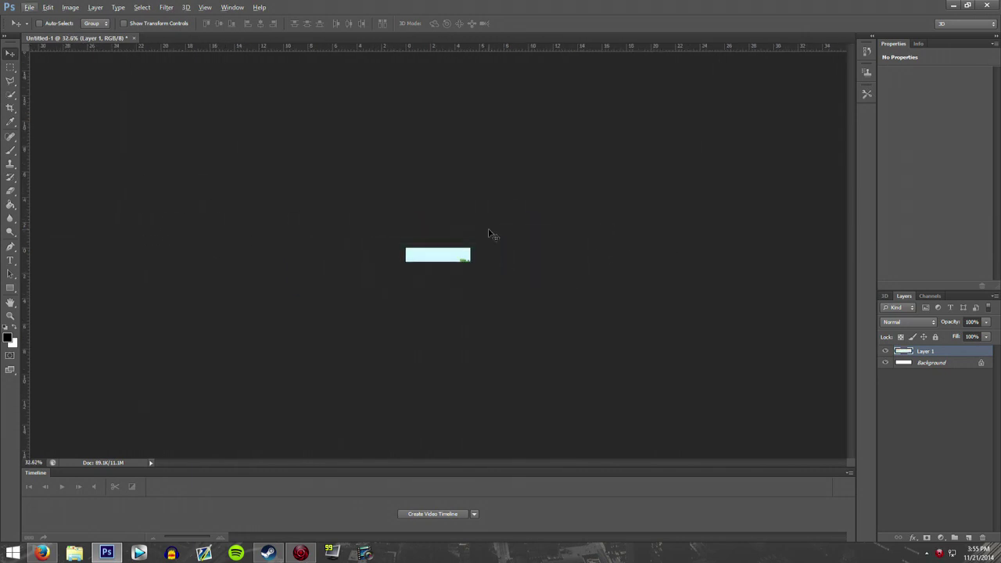
# Scale the screenshot down with Free Transform and shift it toward the canvas
pyautogui.hotkey('ctrl', 't')
pyautogui.moveTo(664, 400); pyautogui.dragTo(345, 300)
pyautogui.moveTo(210, 266); pyautogui.dragTo(463, 254)
pyautogui.scroll(3, 416, 271)
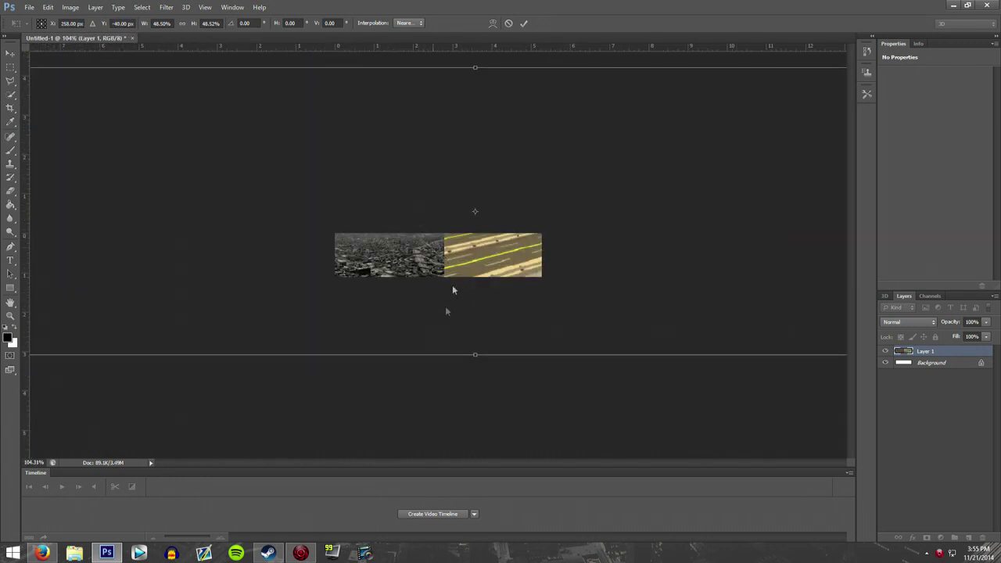
pyautogui.scroll(-2, 445, 220)
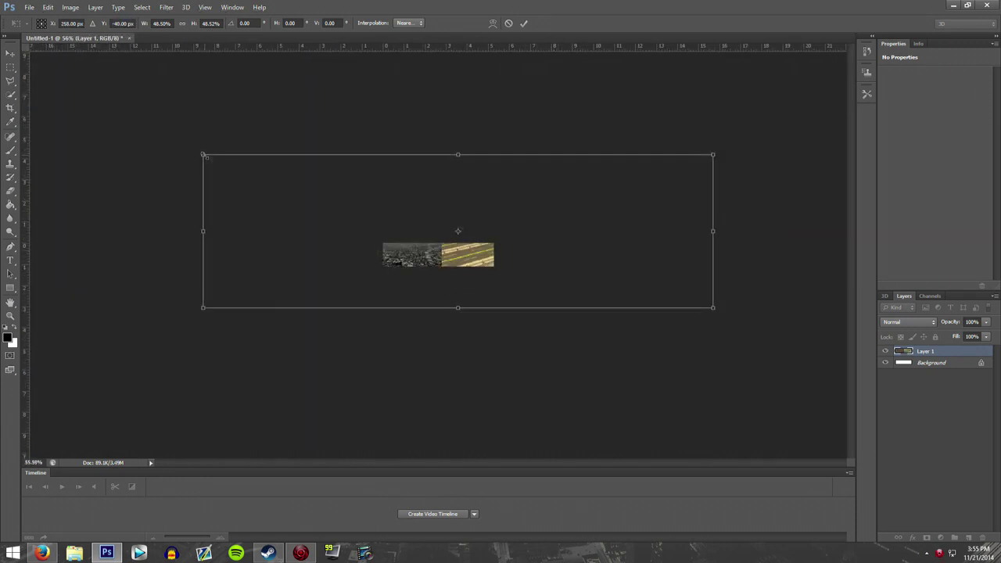
pyautogui.moveTo(206, 156); pyautogui.dragTo(383, 226)
pyautogui.moveTo(469, 266); pyautogui.dragTo(362, 268)
# Fine-tune the screenshot's size and position so it fills the banner, then commit
pyautogui.scroll(3, 437, 252)
pyautogui.scroll(-2, 437, 253)
pyautogui.moveTo(203, 201); pyautogui.dragTo(168, 190)
pyautogui.moveTo(480, 248); pyautogui.dragTo(481, 261)
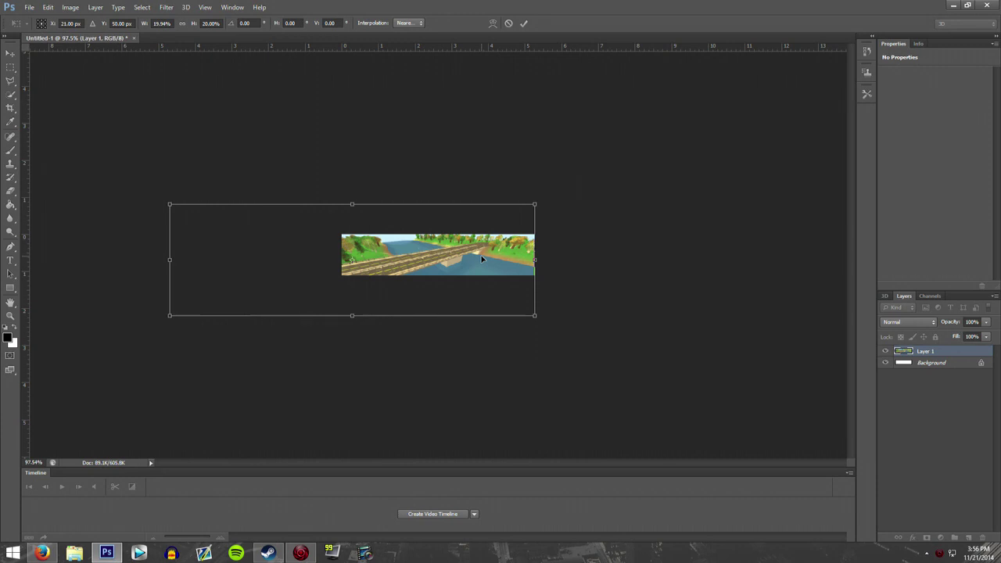
pyautogui.press('Return')
pyautogui.scroll(1, 481, 258)
pyautogui.scroll(2, 481, 258)
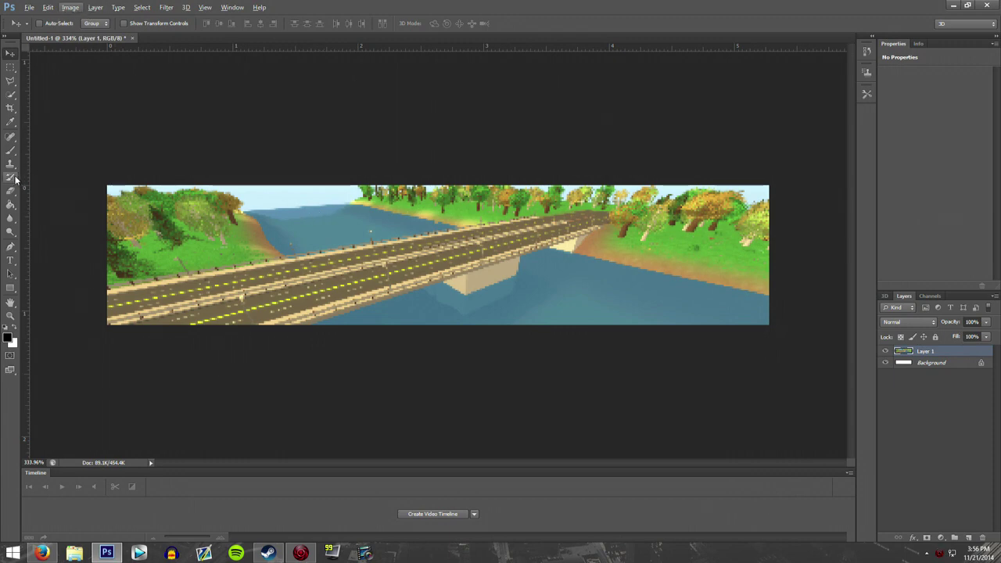
# Place the Logo image from File Explorer and position it at the banner's right end
pyautogui.click(75, 552)
pyautogui.scroll(-3, 485, 368)
pyautogui.moveTo(667, 469); pyautogui.dragTo(429, 202)
pyautogui.moveTo(440, 242); pyautogui.dragTo(700, 244)
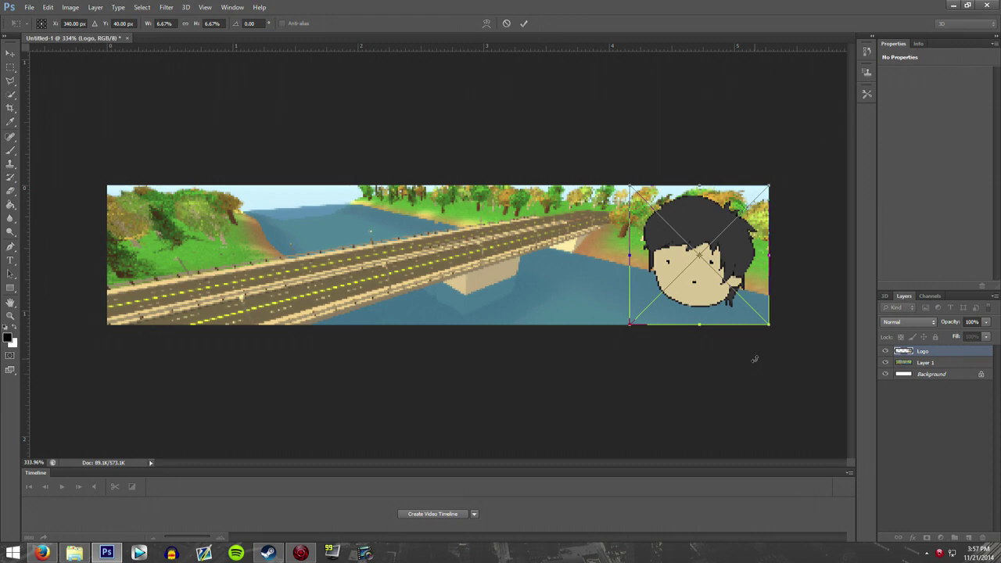
pyautogui.press('Return')
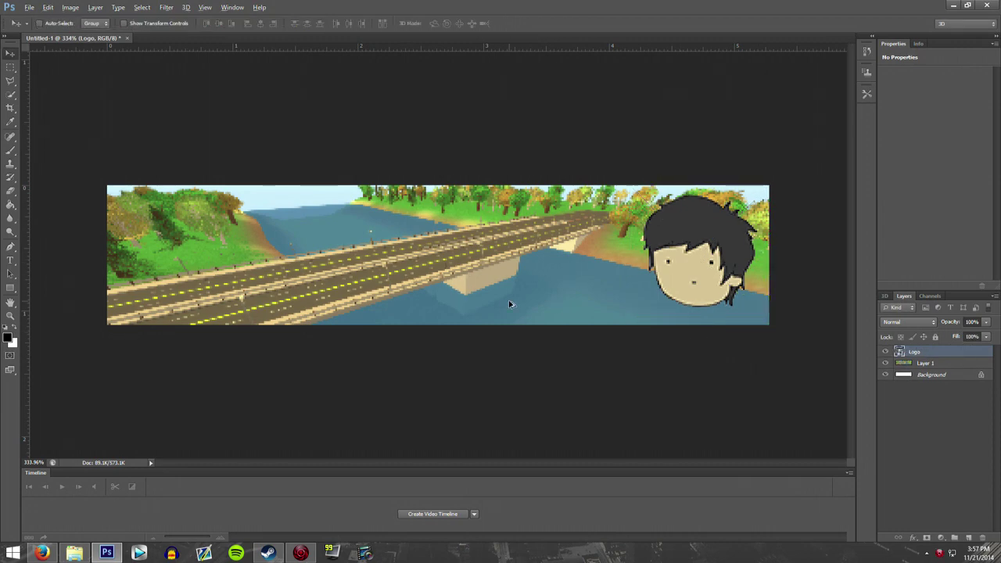
pyautogui.scroll(-10, 509, 305)
pyautogui.scroll(3, 489, 312)
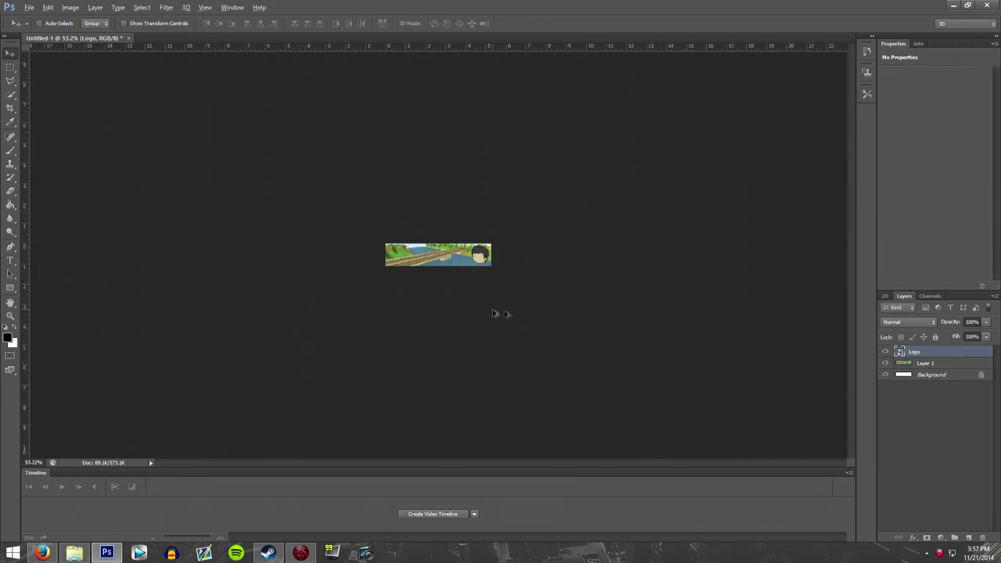
pyautogui.scroll(3, 438, 270)
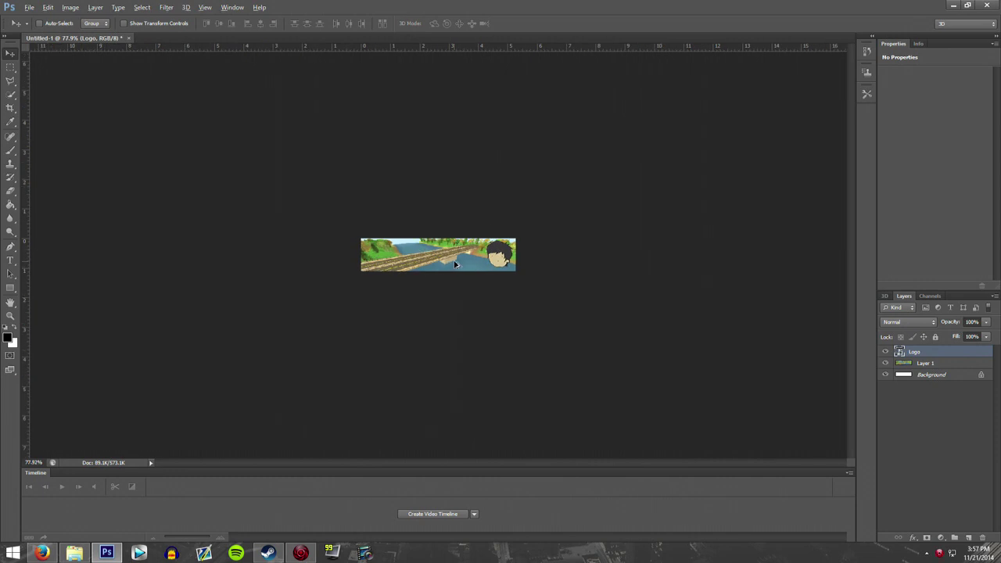
# Start Save As with the file name icon and PNG as the format
pyautogui.click(31, 9)
pyautogui.click(70, 133)
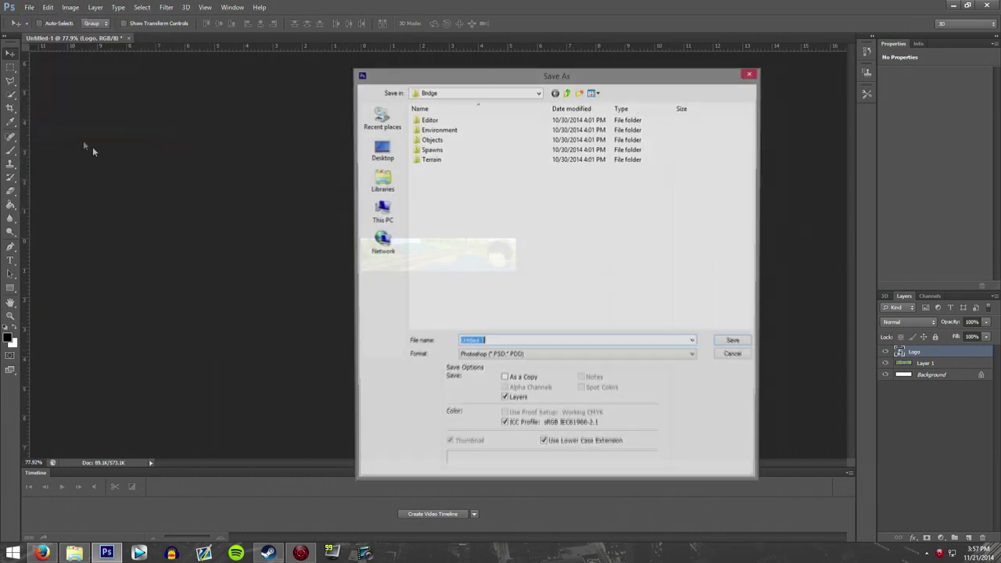
pyautogui.press('BackSpace')
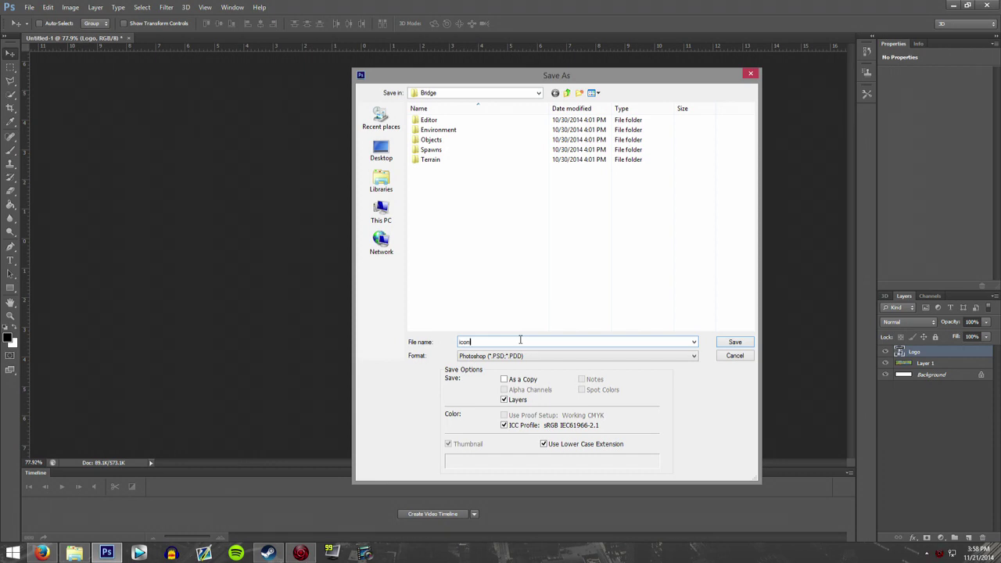
pyautogui.click(529, 356)
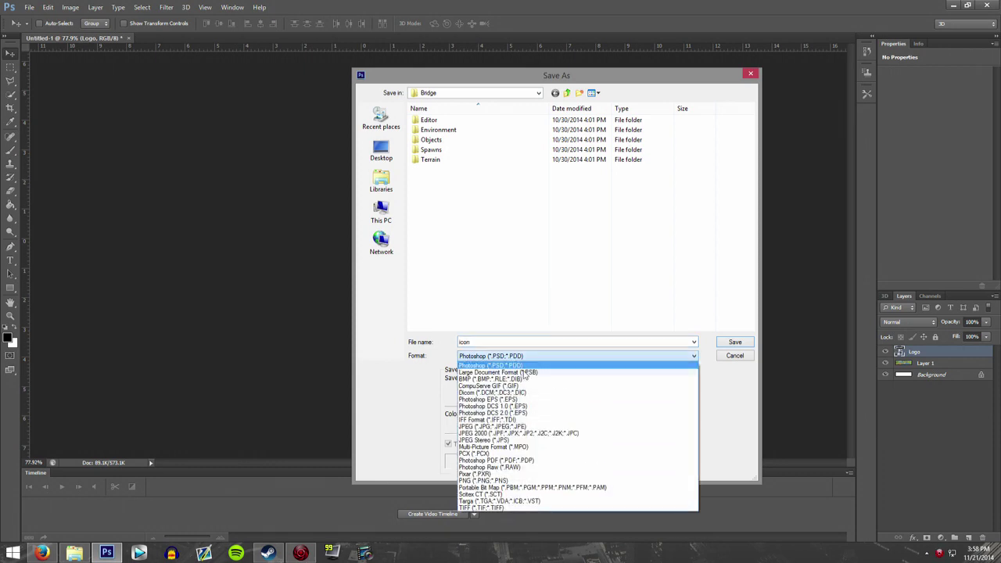
pyautogui.click(497, 462)
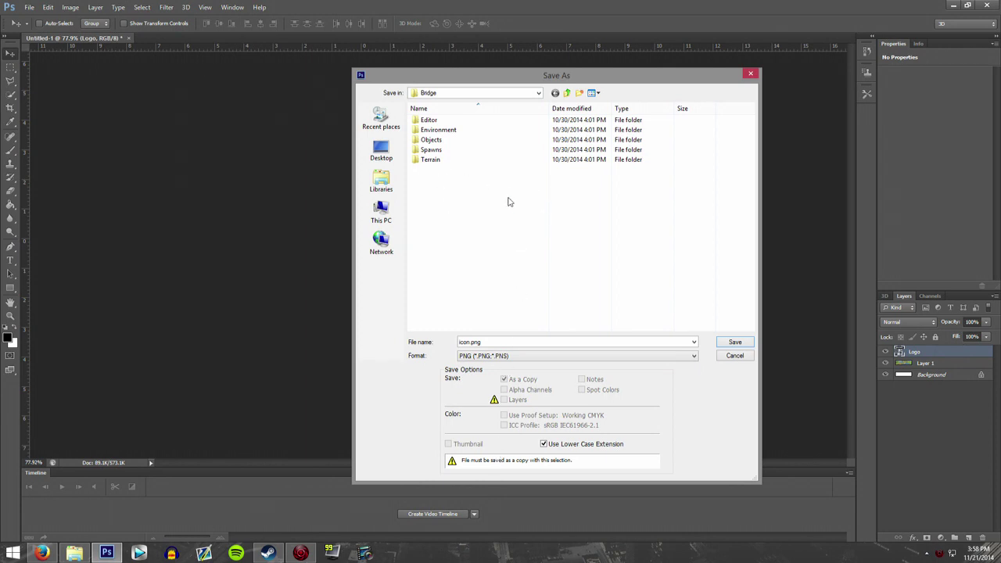
# Browse to C: > Program Files (x86) > Steam in the save dialog
pyautogui.click(381, 184)
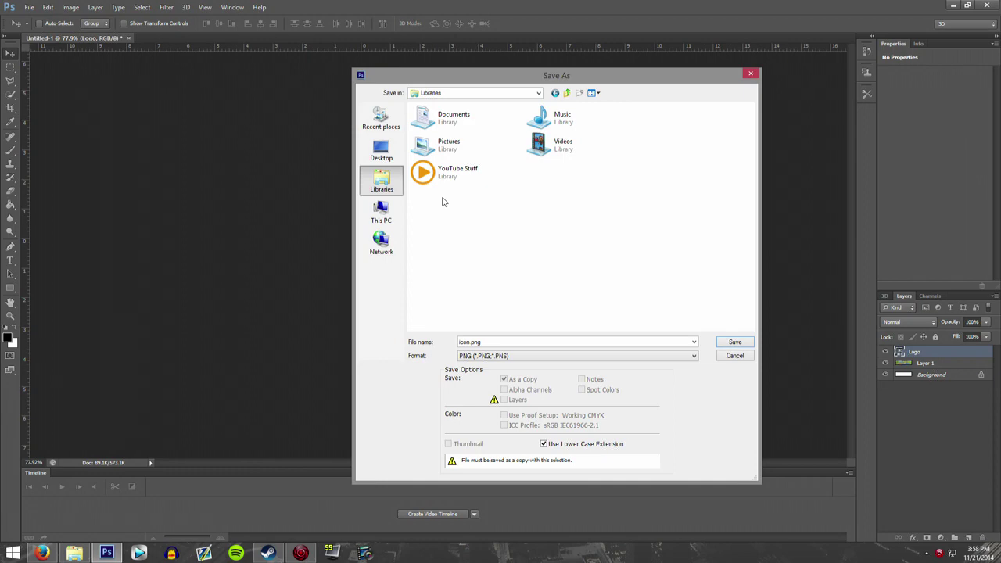
pyautogui.click(381, 211)
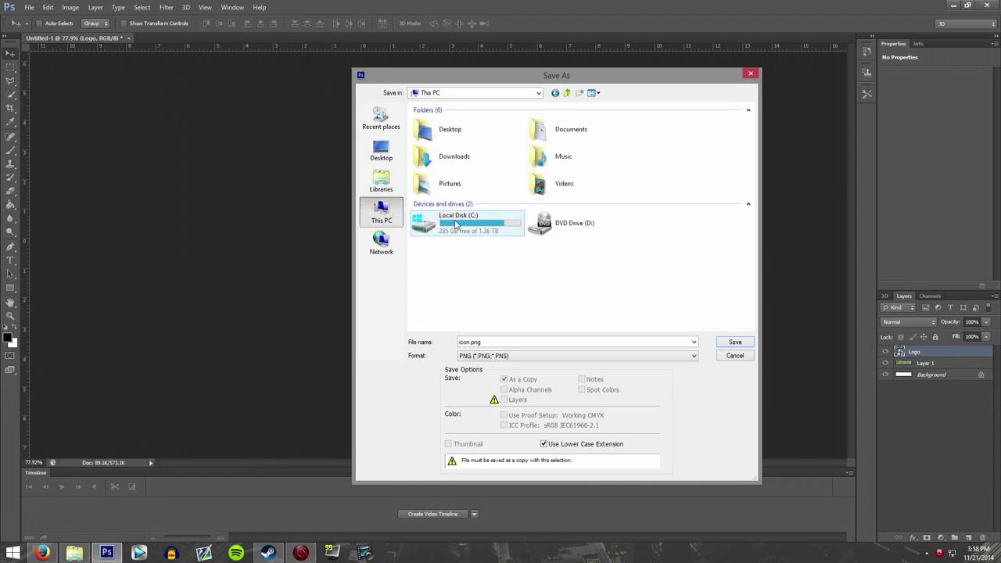
pyautogui.doubleClick(455, 224)
pyautogui.doubleClick(452, 228)
pyautogui.scroll(-5, 442, 230)
pyautogui.scroll(-9, 442, 231)
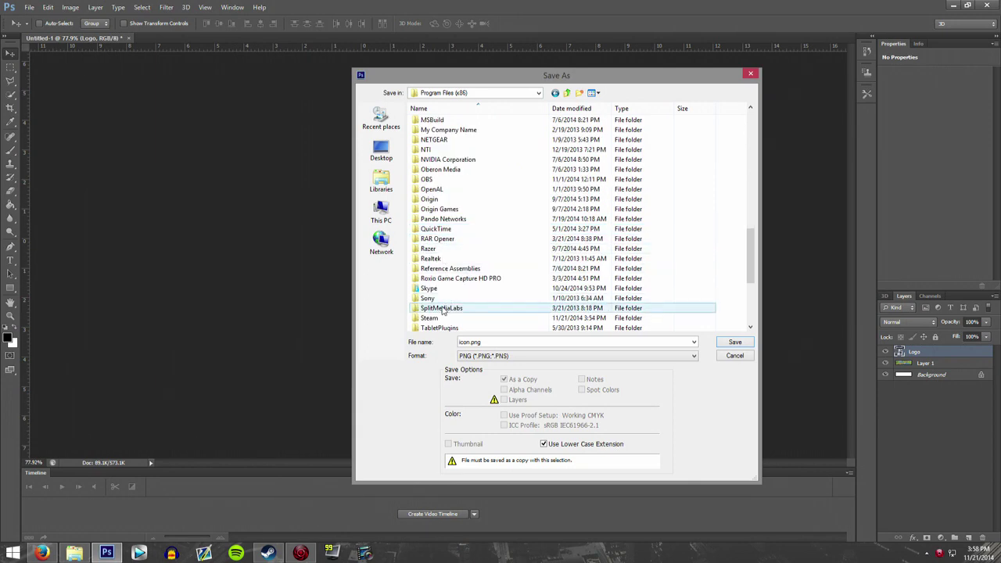
pyautogui.scroll(-2, 442, 295)
pyautogui.click(440, 261)
pyautogui.doubleClick(440, 260)
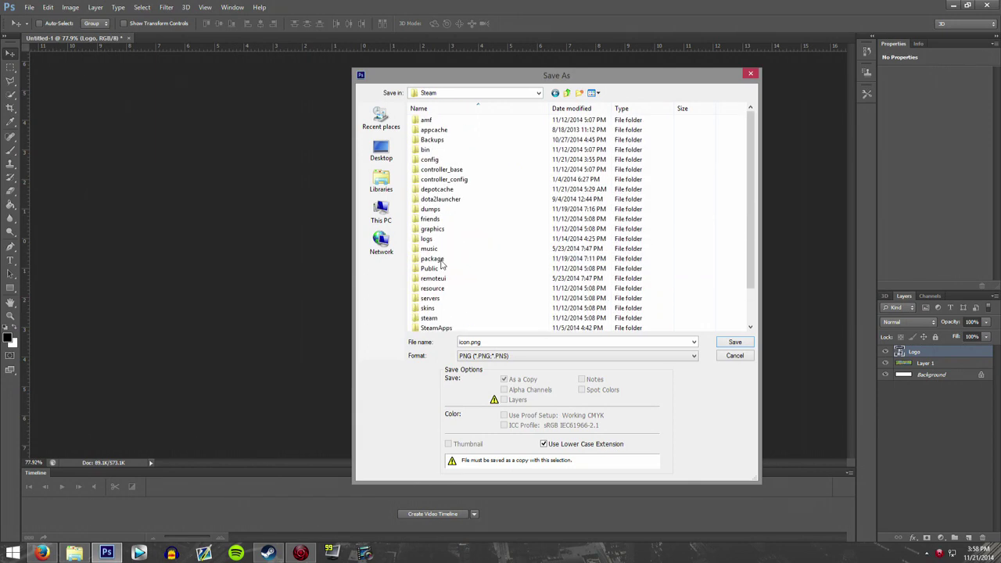
# Go into SteamApps > common > Unturned > Maps > Bridge and save icon.png, accepting the PNG options
pyautogui.scroll(-2, 443, 273)
pyautogui.click(443, 286)
pyautogui.doubleClick(442, 287)
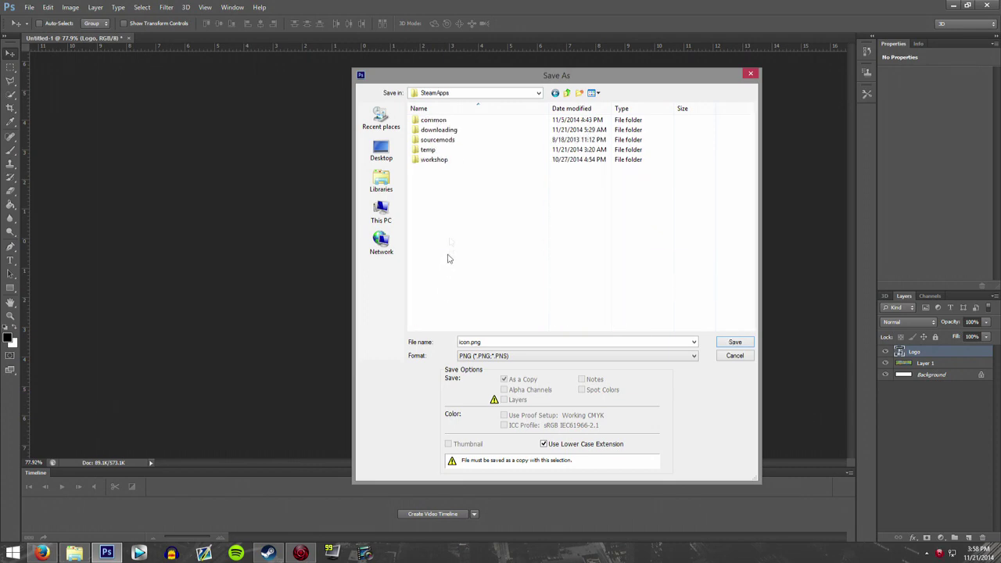
pyautogui.doubleClick(433, 119)
pyautogui.scroll(-4, 451, 194)
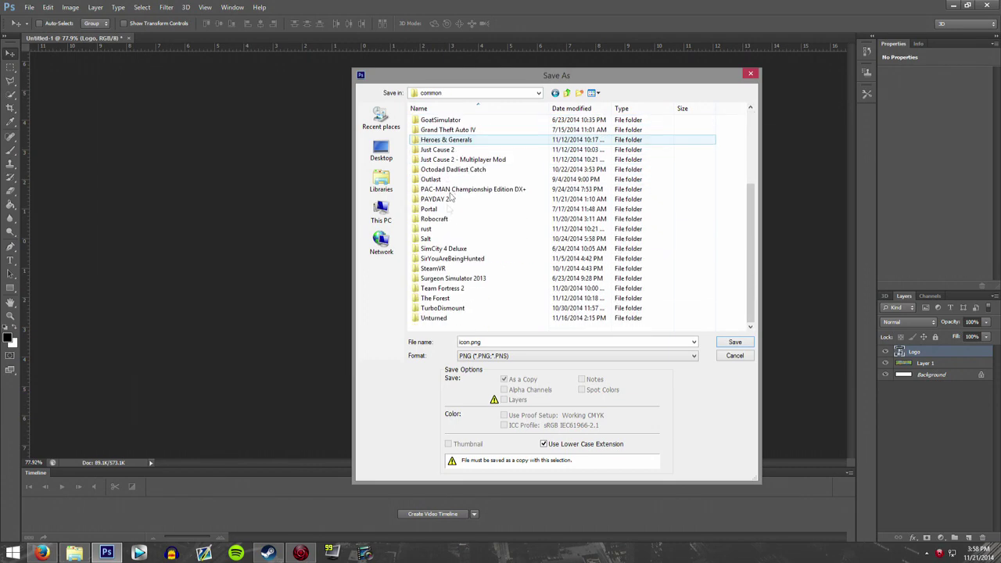
pyautogui.doubleClick(446, 318)
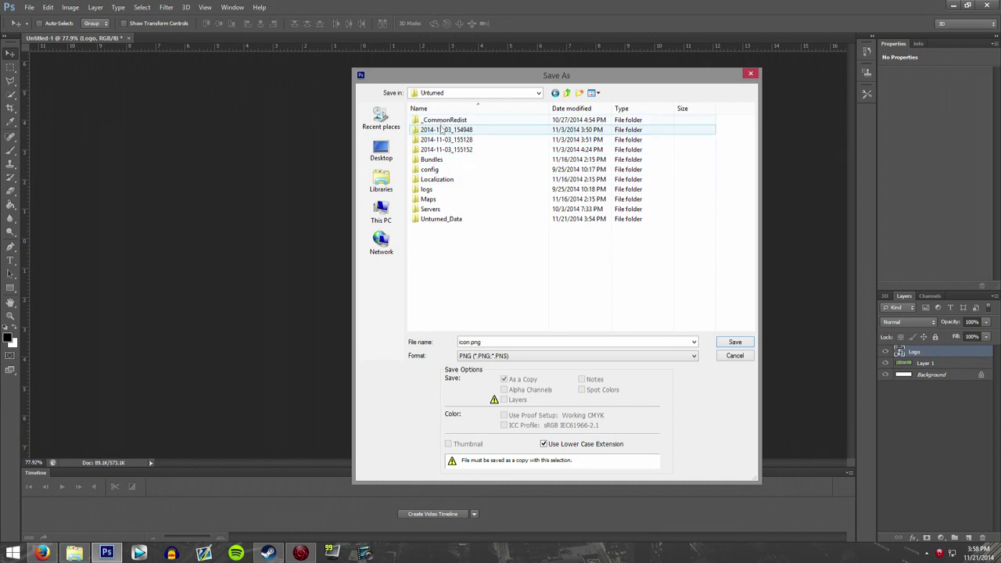
pyautogui.doubleClick(443, 199)
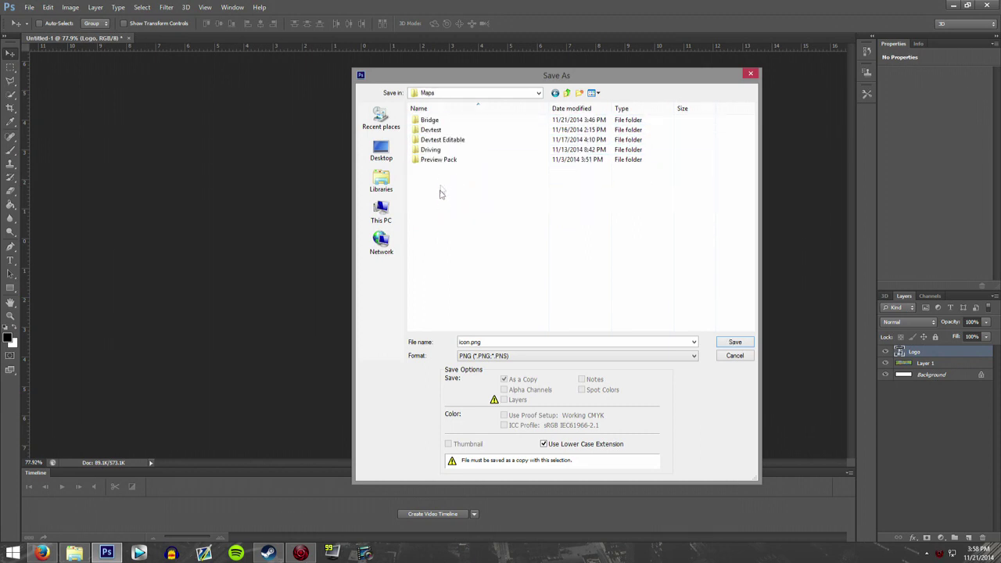
pyautogui.doubleClick(437, 123)
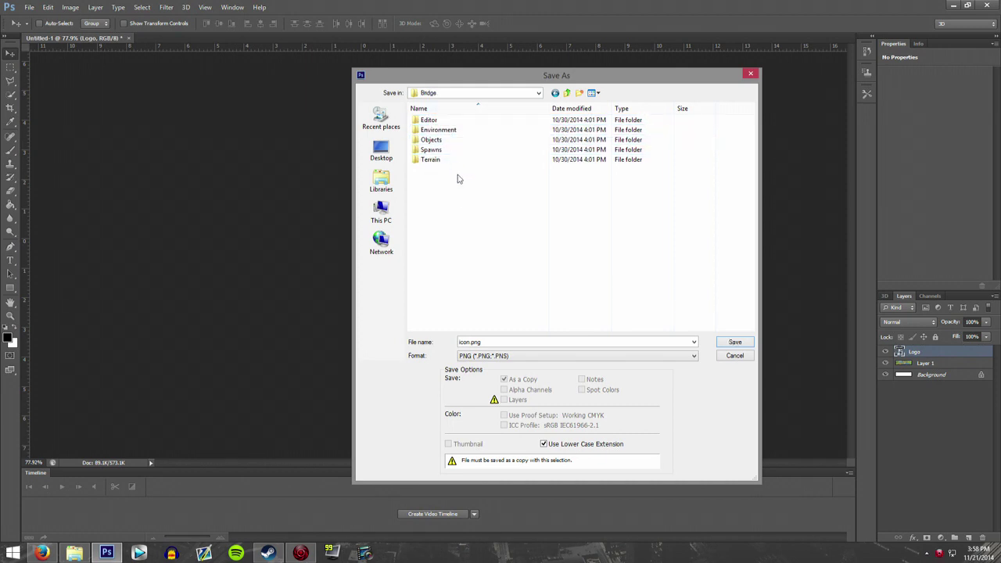
pyautogui.click(729, 344)
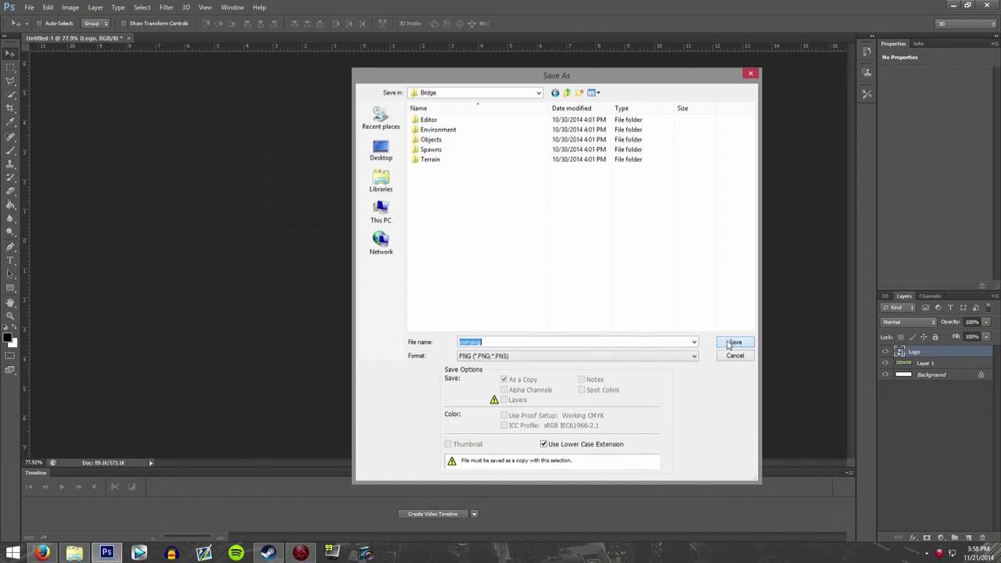
pyautogui.click(367, 167)
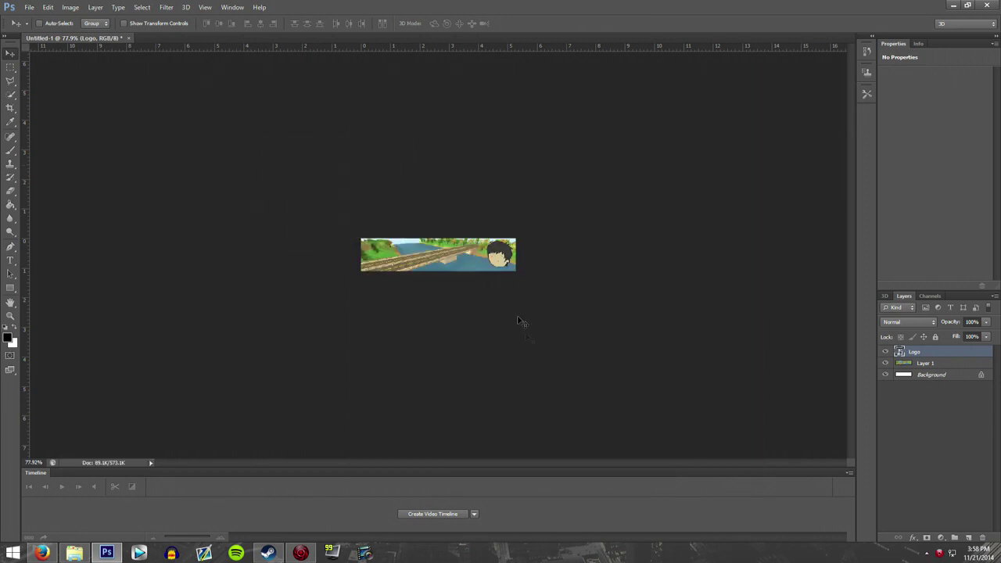
# Relaunch Unturned, check the Bridge thumbnail under Workshop > Editor, then quit to Steam
pyautogui.click(267, 553)
pyautogui.click(525, 86)
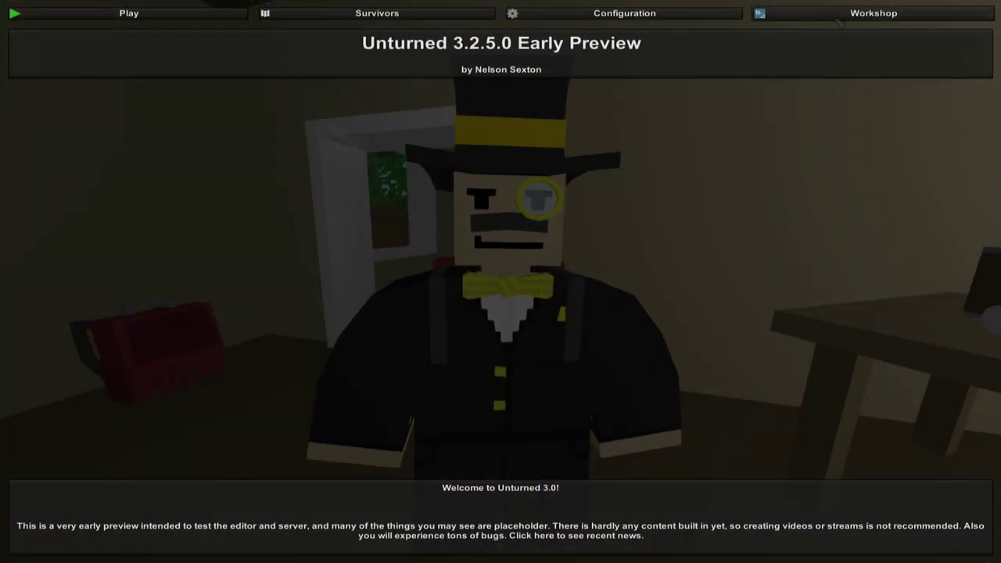
pyautogui.click(837, 18)
pyautogui.click(684, 38)
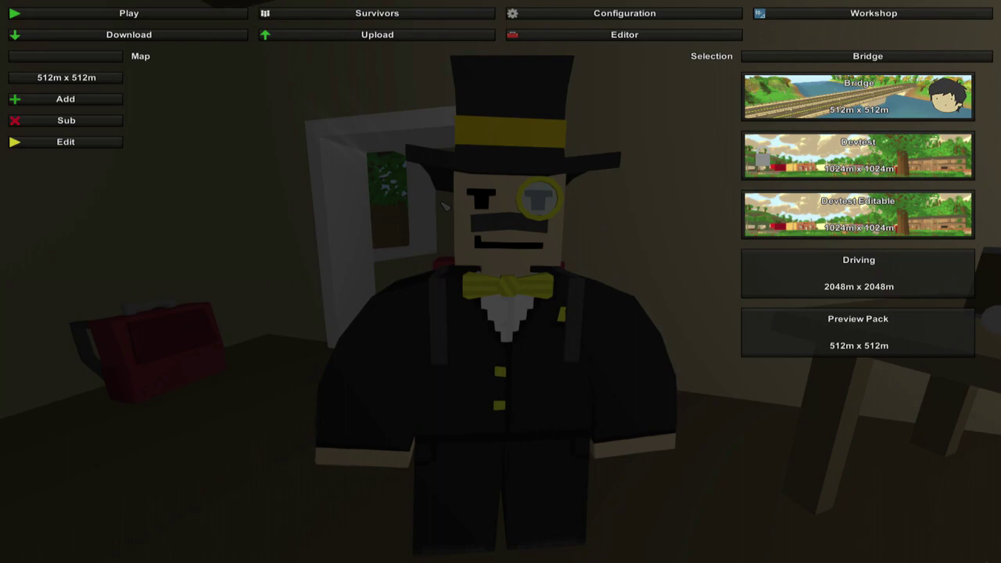
pyautogui.press('Escape')
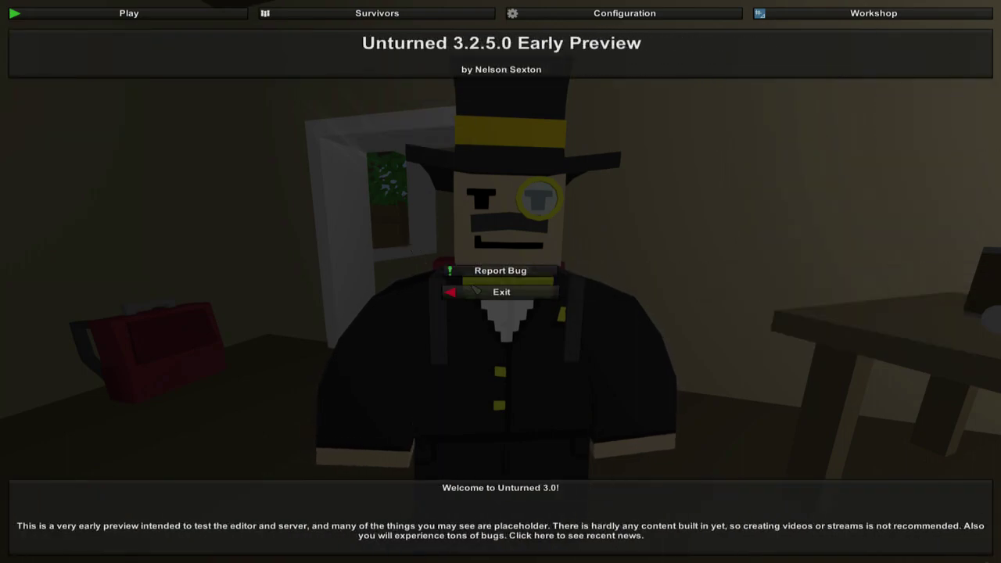
pyautogui.click(471, 289)
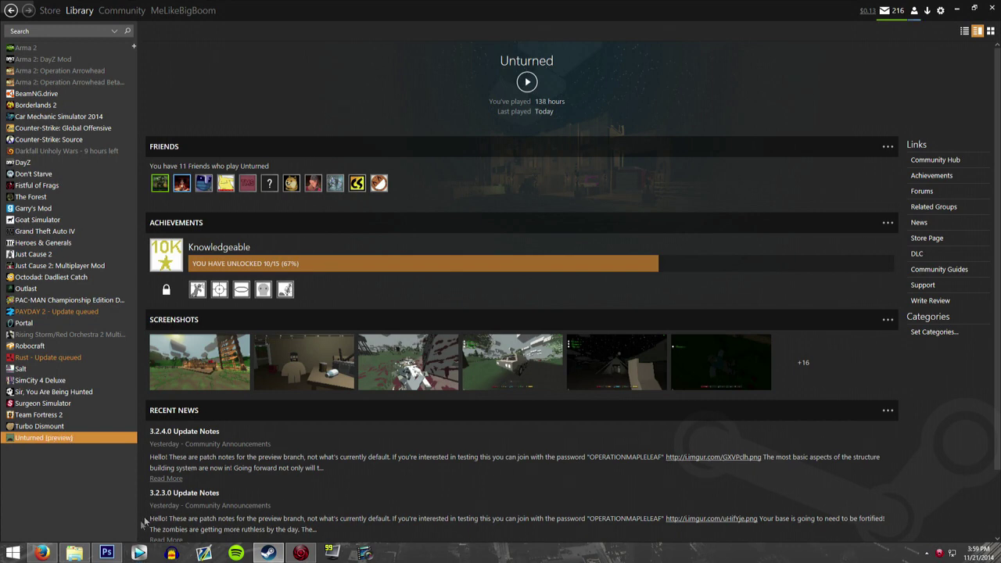
# Back in Photoshop, create a new blank white document, Untitled-2, 1280 × 719 pixels
pyautogui.click(106, 553)
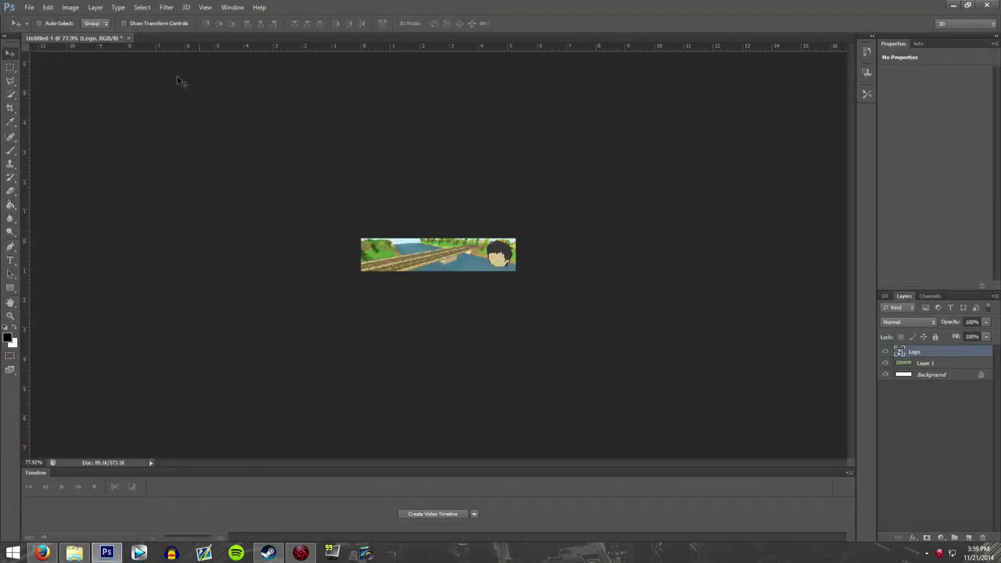
pyautogui.click(29, 7)
pyautogui.click(36, 18)
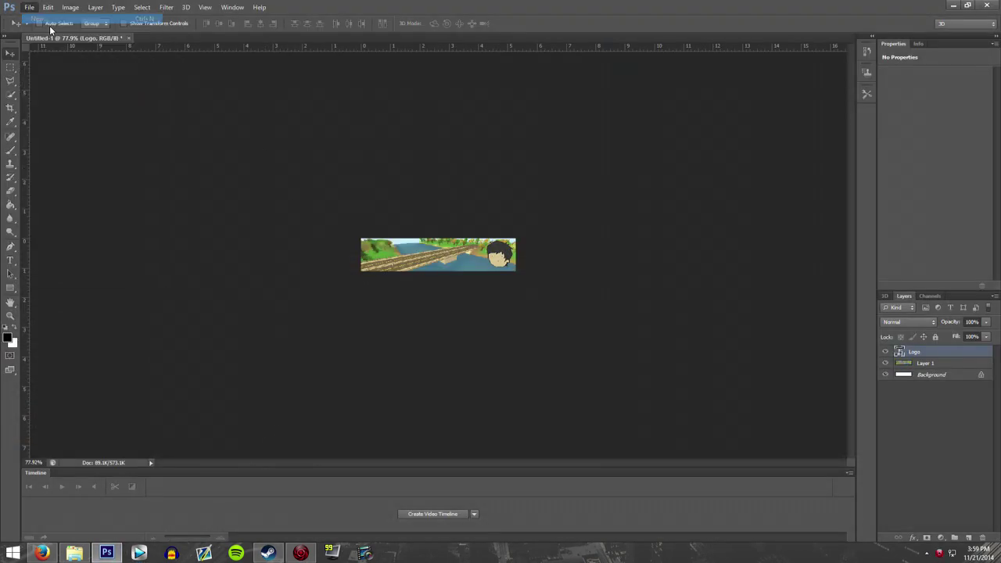
pyautogui.click(301, 179)
pyautogui.press('BackSpace')
pyautogui.press('BackSpace')
pyautogui.press('BackSpace')
pyautogui.press('BackSpace')
pyautogui.write('1280')
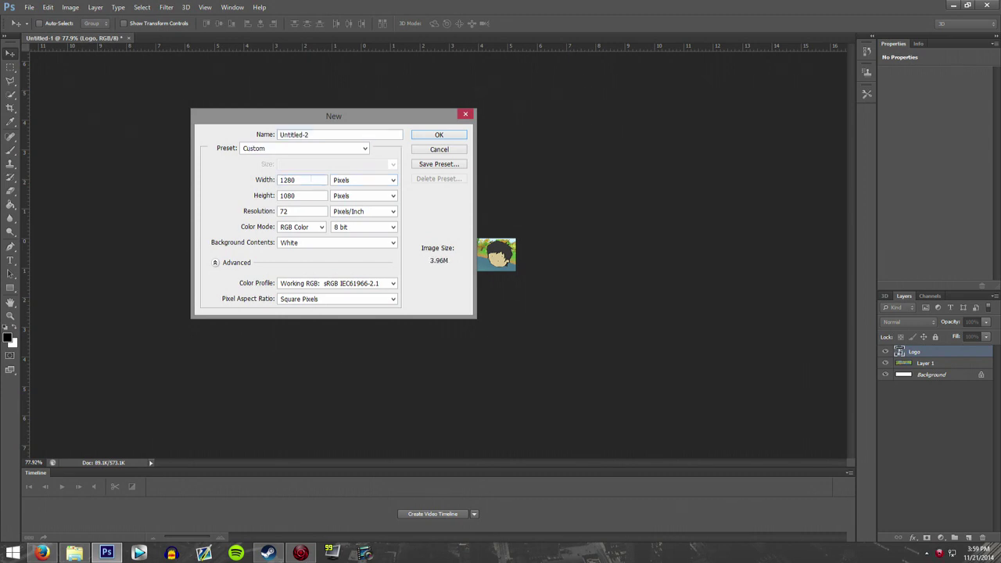
pyautogui.moveTo(308, 194); pyautogui.dragTo(247, 200)
pyautogui.write('719')
pyautogui.click(439, 133)
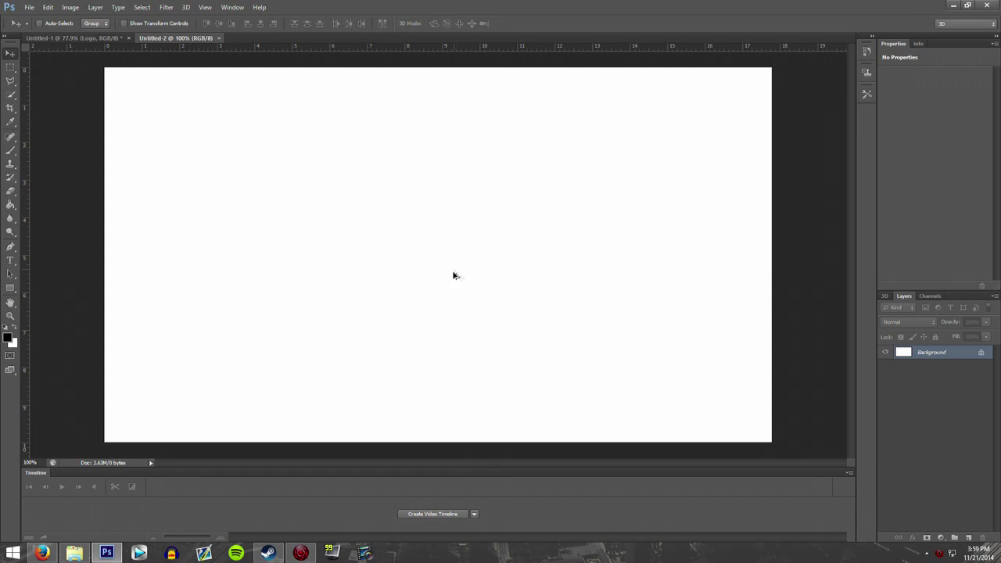
pyautogui.scroll(-2, 453, 274)
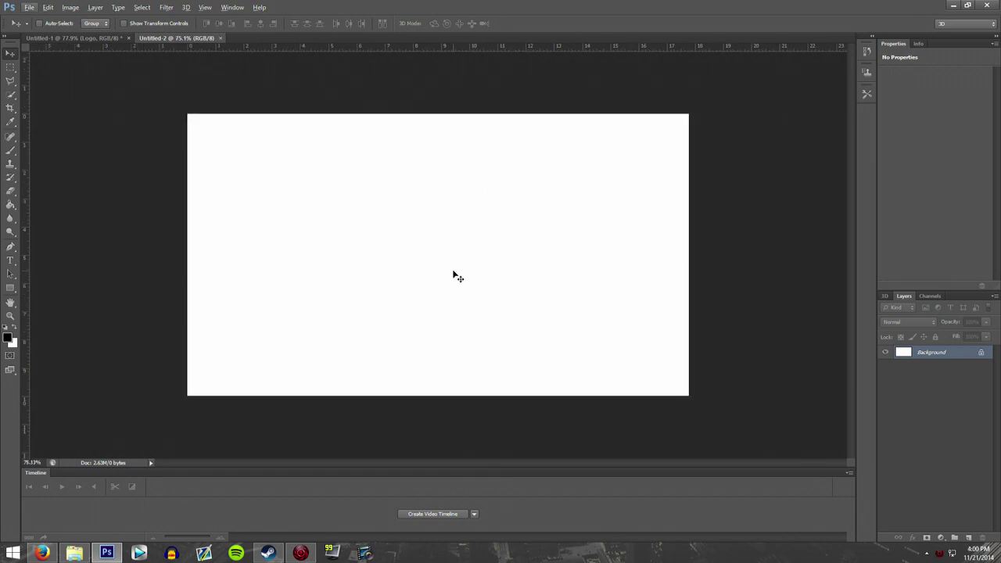
# Paste the bridge screenshot as Layer 1 to fill the canvas, and place the channel-name PNG across the top
pyautogui.hotkey('ctrl', 'v')
pyautogui.moveTo(490, 246); pyautogui.dragTo(429, 225)
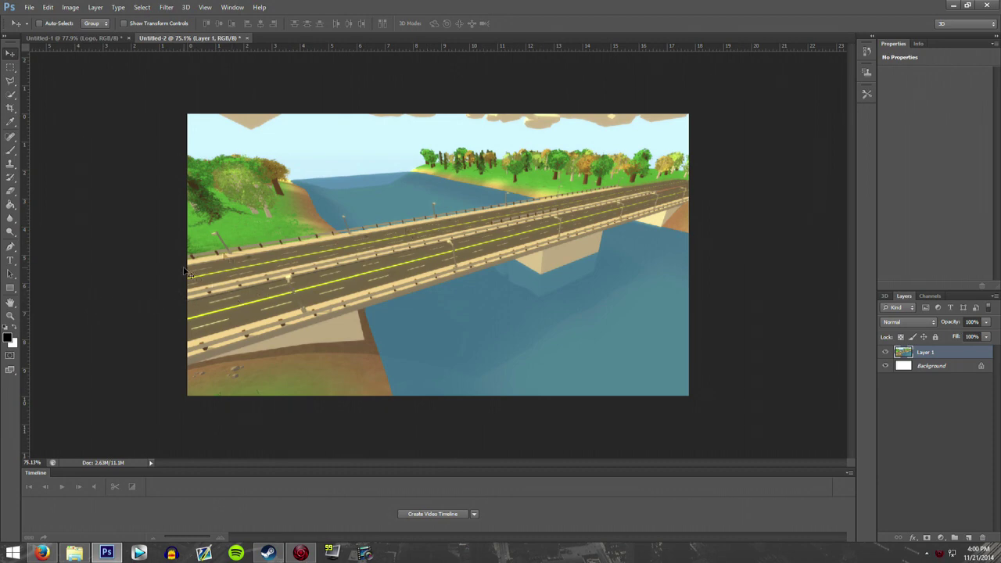
pyautogui.click(75, 551)
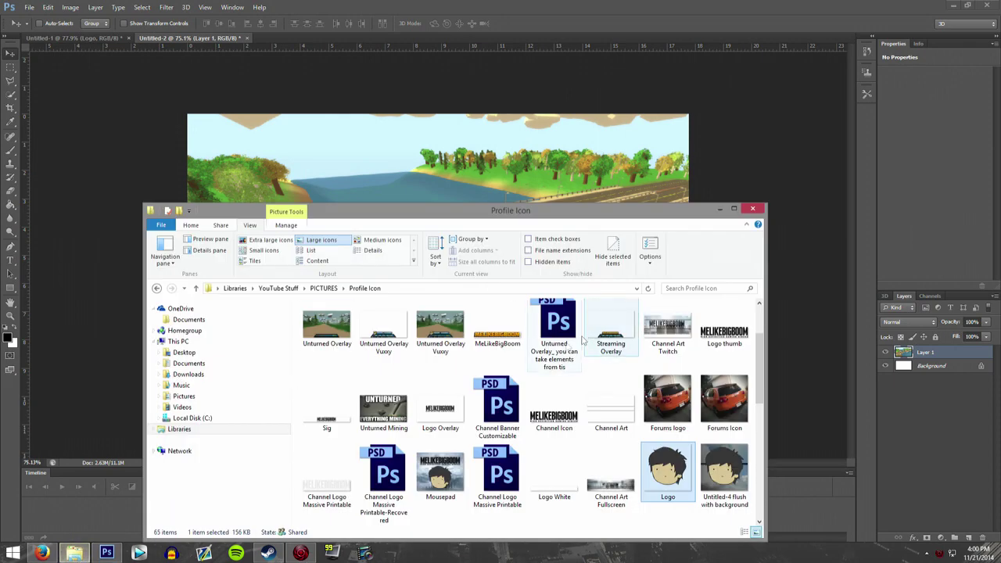
pyautogui.scroll(5, 642, 367)
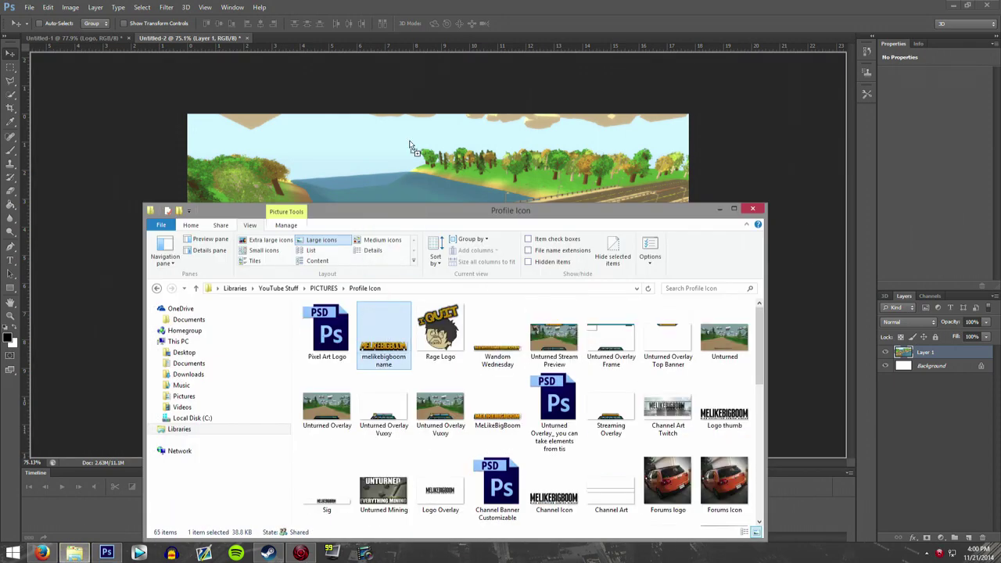
pyautogui.moveTo(380, 317); pyautogui.dragTo(414, 143)
pyautogui.moveTo(448, 260); pyautogui.dragTo(467, 145)
pyautogui.press('Return')
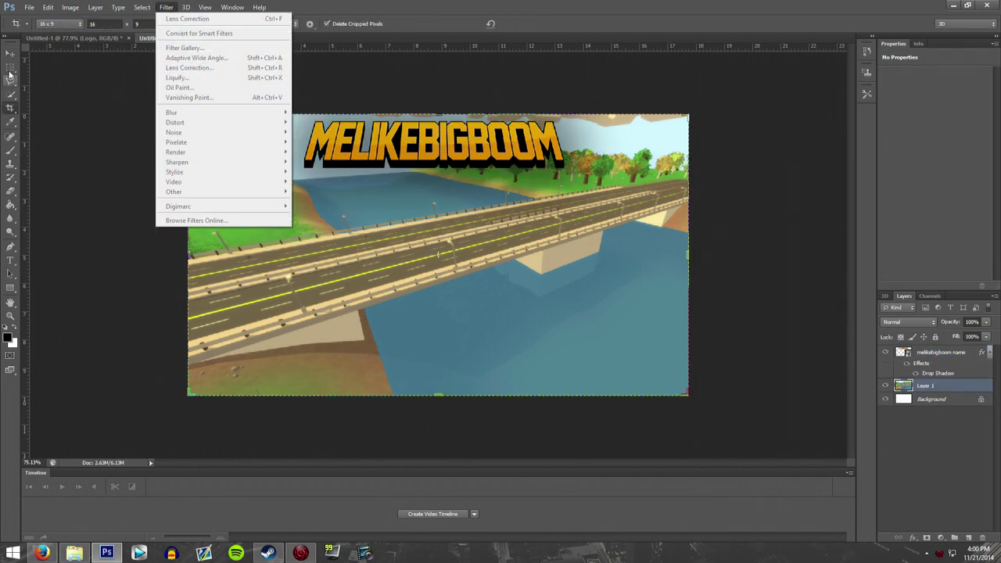
# Darken the screenshot's corners with a full vignette in the Lens Correction filter
pyautogui.click(140, 25)
pyautogui.click(166, 7)
pyautogui.click(184, 66)
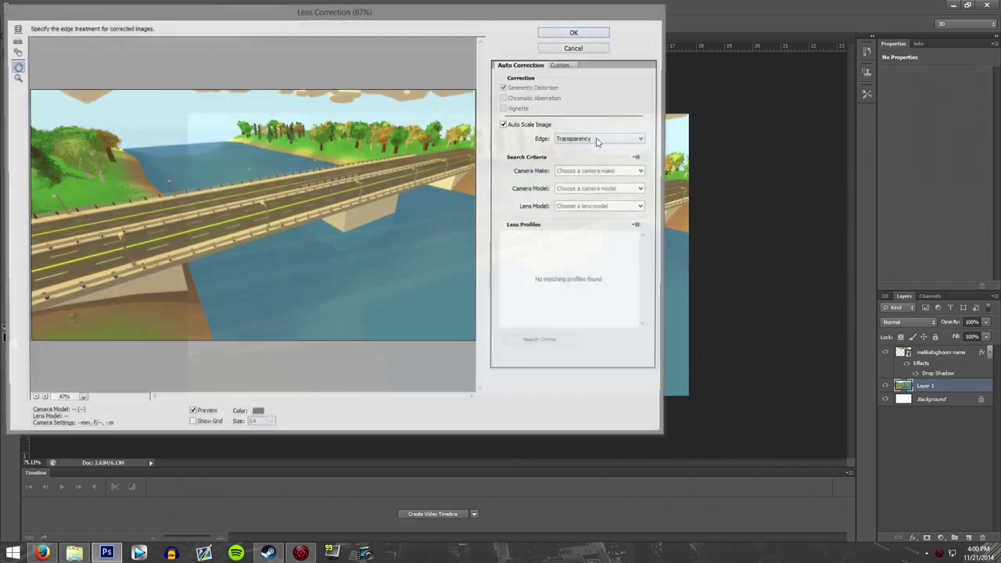
pyautogui.click(561, 65)
pyautogui.moveTo(575, 224); pyautogui.dragTo(492, 225)
pyautogui.click(573, 32)
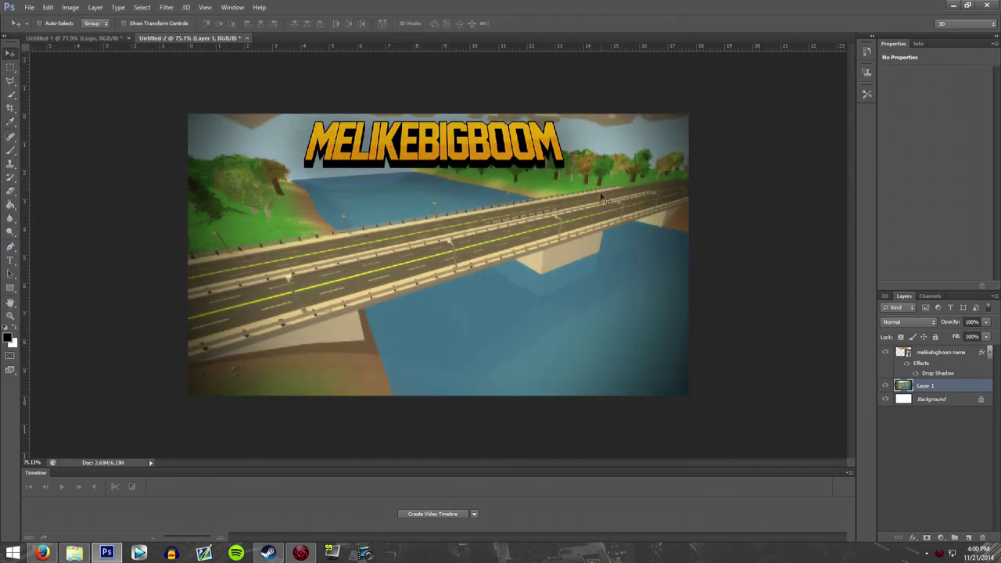
# Add the cartoon-face logo top-right and start a text line for the web address under the title
pyautogui.click(74, 553)
pyautogui.scroll(-3, 759, 375)
pyautogui.scroll(-1, 758, 375)
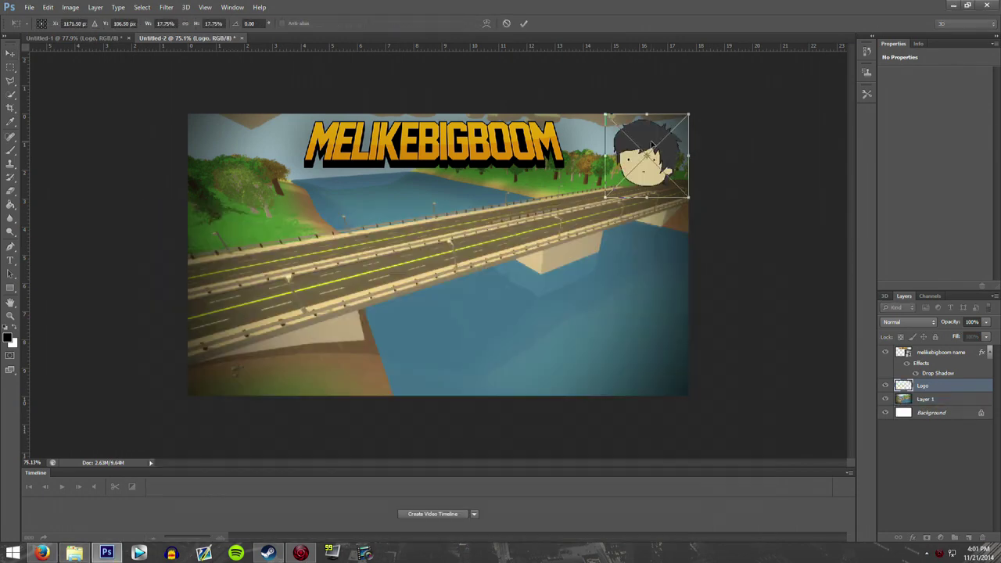
pyautogui.click(11, 260)
pyautogui.click(198, 136)
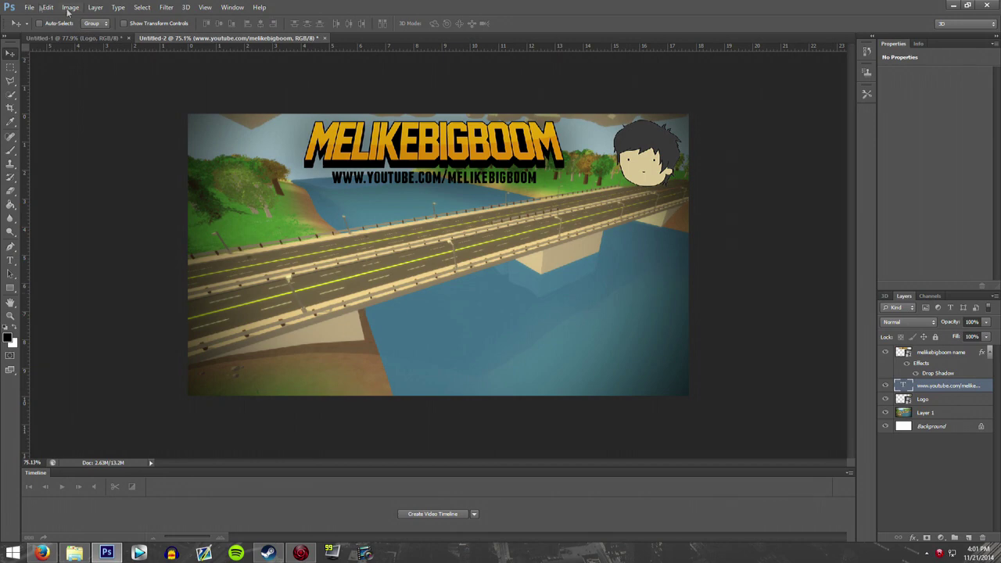
# Save Untitled-2 as a PNG named 'Level' into the Bridge folder, accepting the default PNG options
pyautogui.click(29, 8)
pyautogui.click(78, 132)
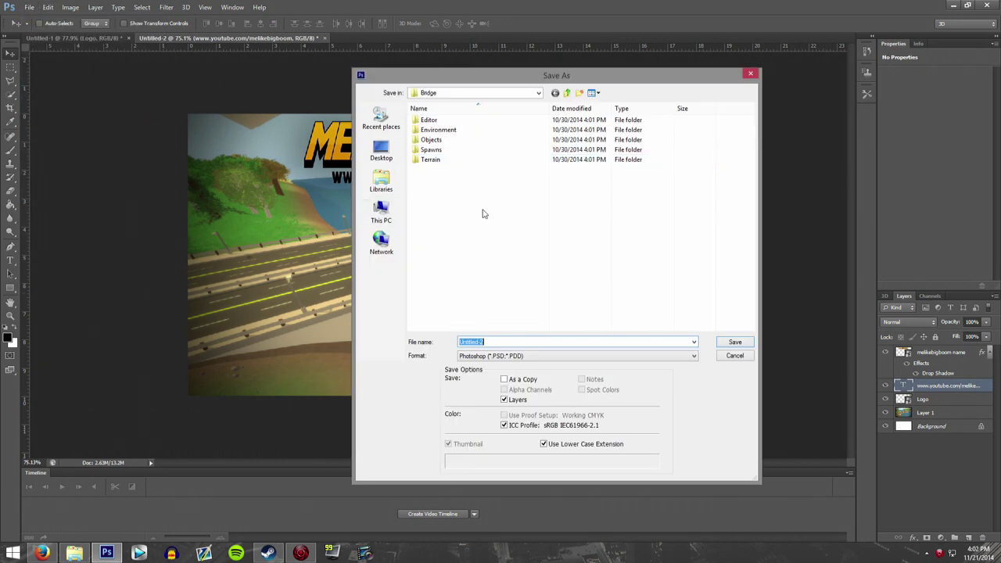
pyautogui.click(491, 356)
pyautogui.click(491, 477)
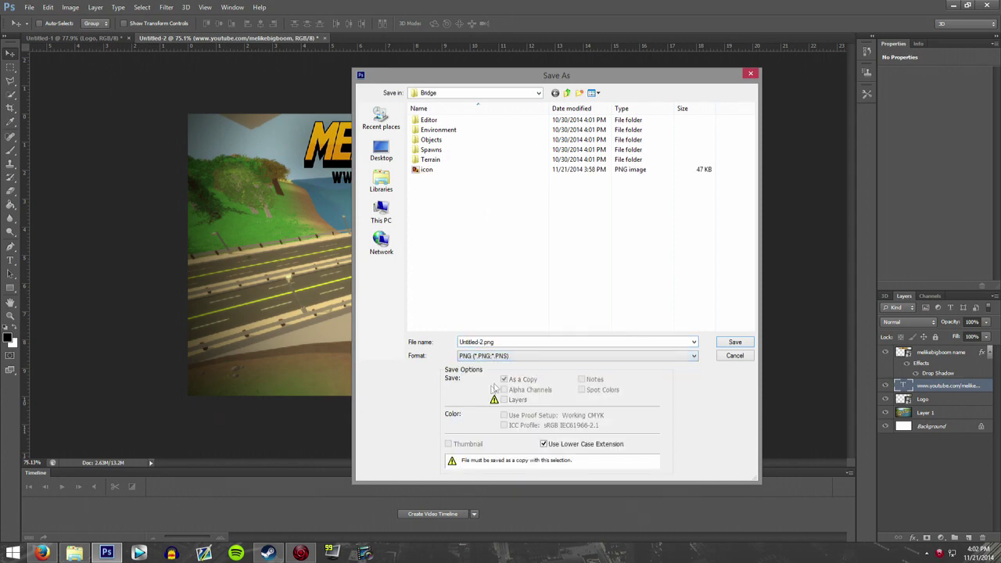
pyautogui.click(510, 342)
pyautogui.write('Level')
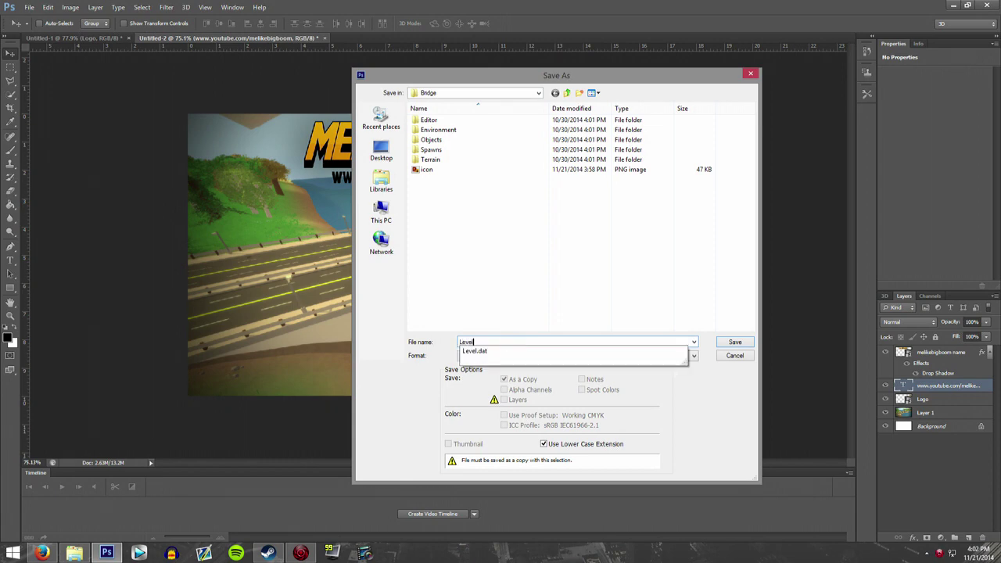
pyautogui.press('Escape')
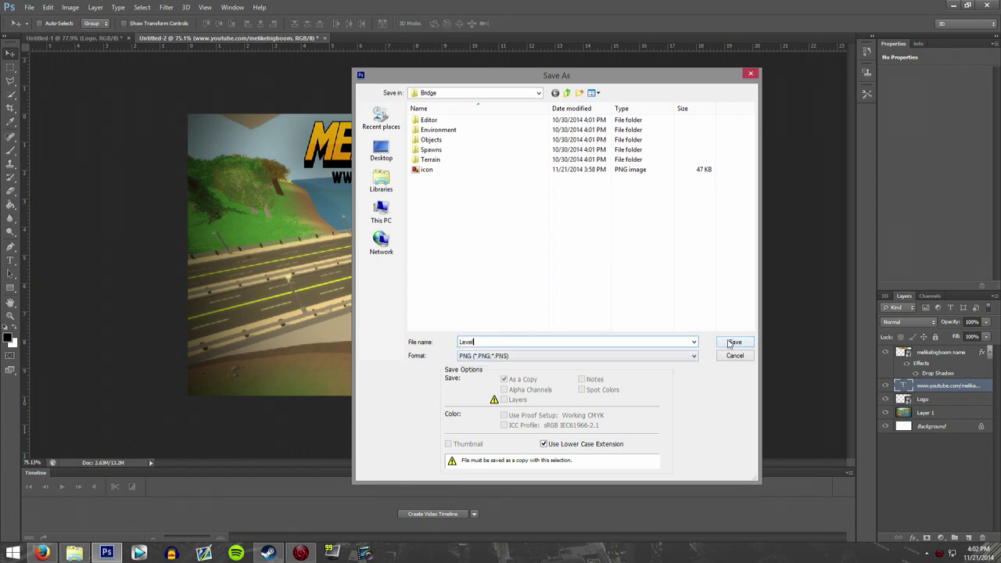
pyautogui.click(733, 343)
pyautogui.click(391, 165)
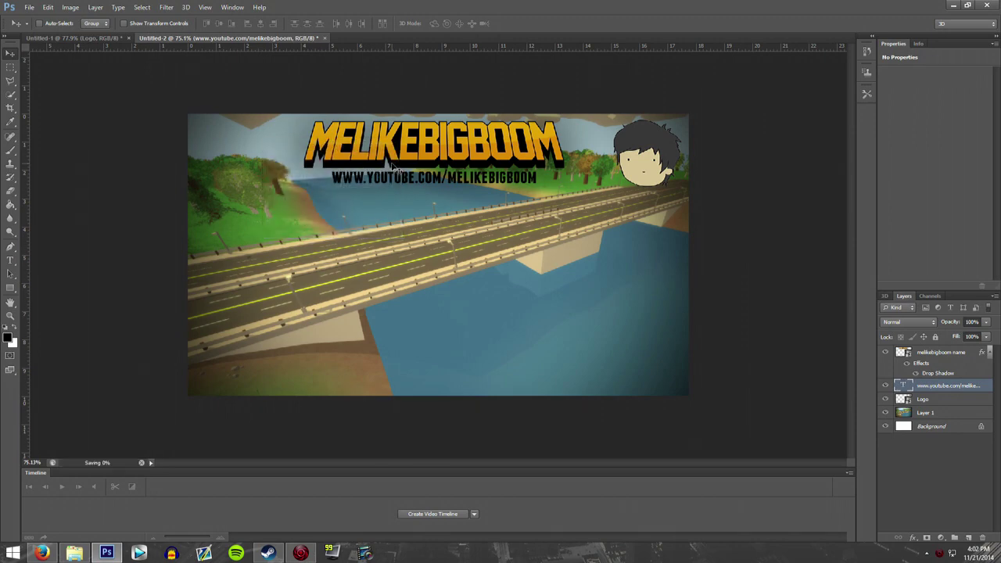
# Launch Unturned from Steam, open Bridge in the level editor, and swing the camera toward the bridge
pyautogui.click(268, 552)
pyautogui.click(529, 83)
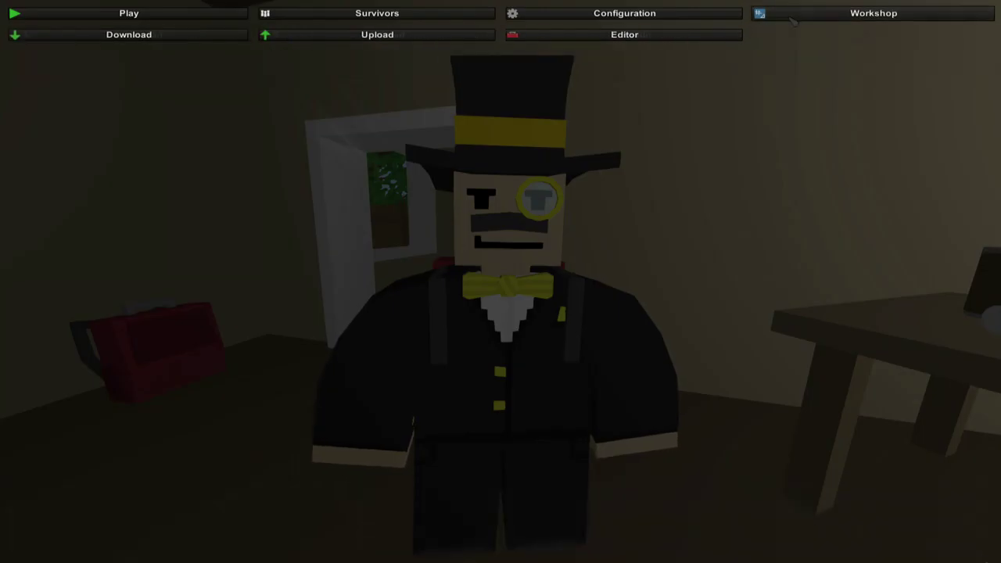
pyautogui.click(624, 35)
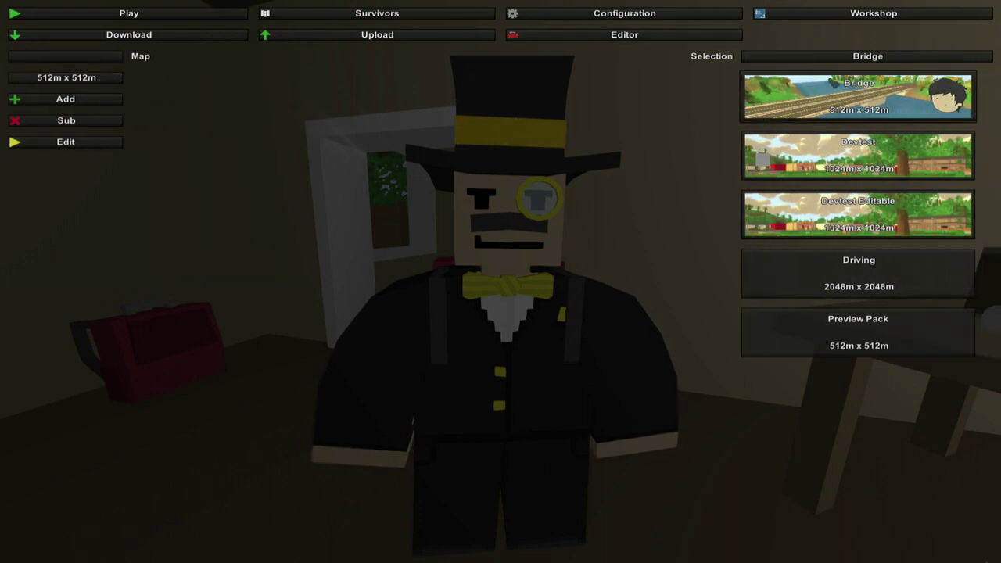
pyautogui.click(70, 143)
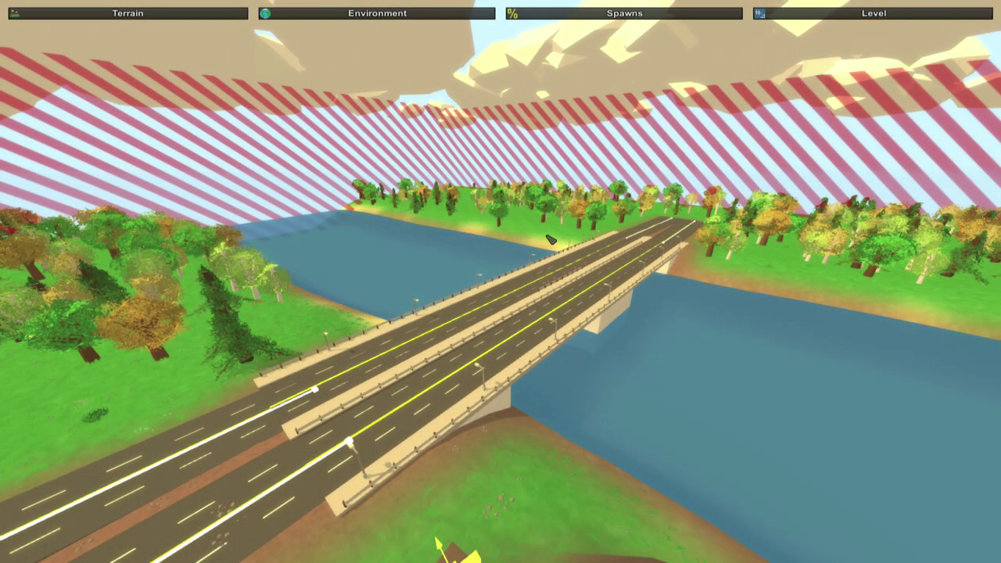
pyautogui.moveTo(544, 257); pyautogui.dragTo(505, 287)
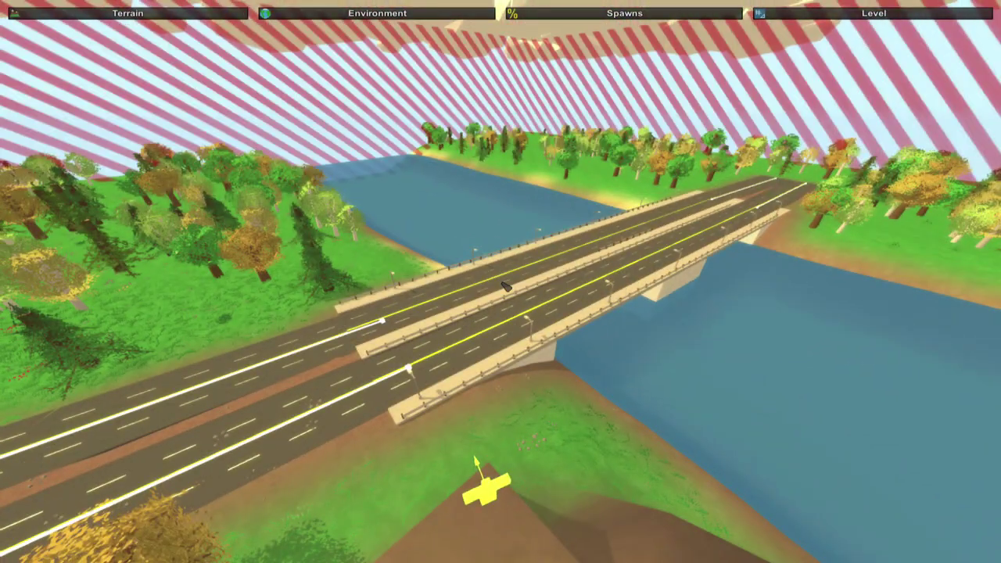